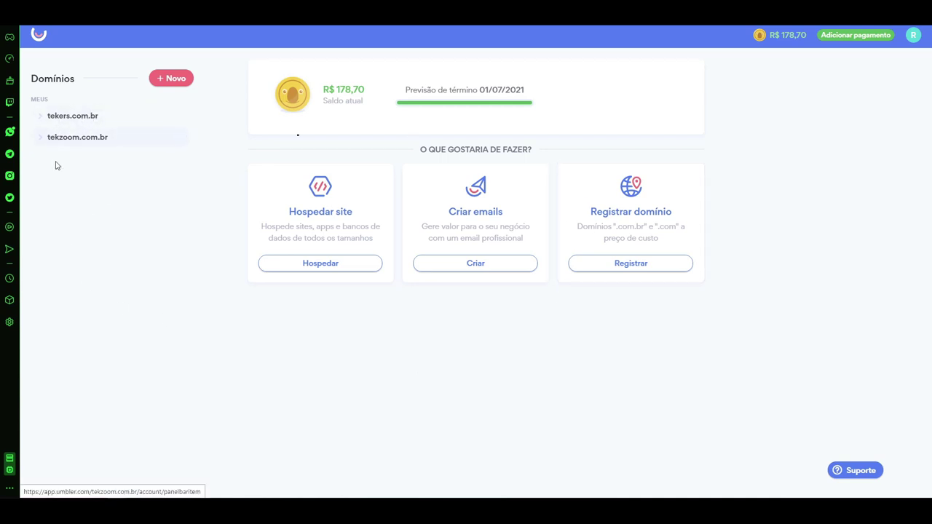
Add the domain geekzoom.com.br to the account and confirm ownership of it
{"action": "left_click", "coordinate": [180, 78]}
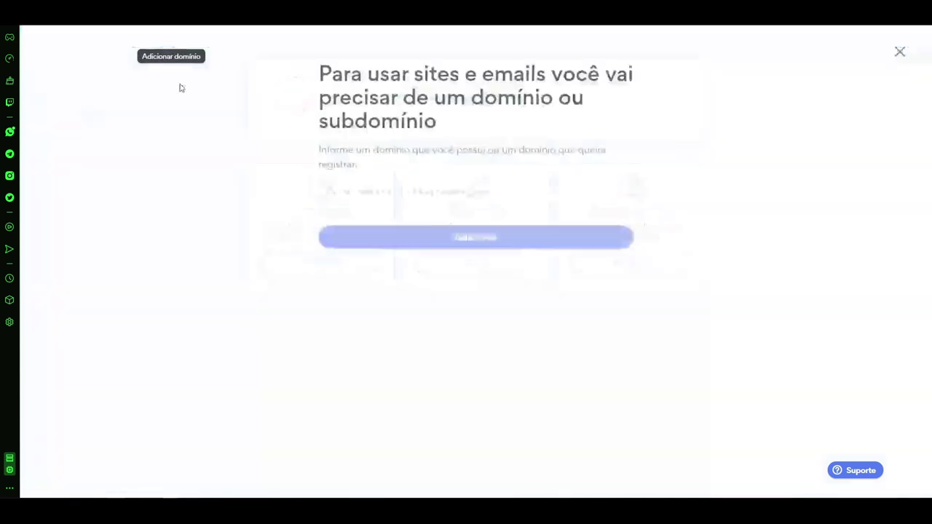
{"action": "left_click", "coordinate": [345, 184]}
{"action": "type", "text": "geekzoom.com.br"}
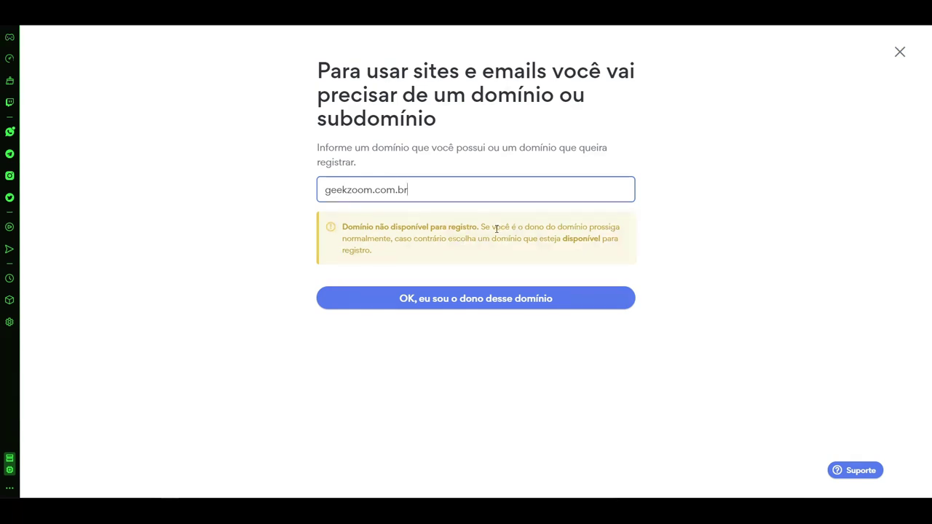
{"action": "left_click", "coordinate": [428, 302]}
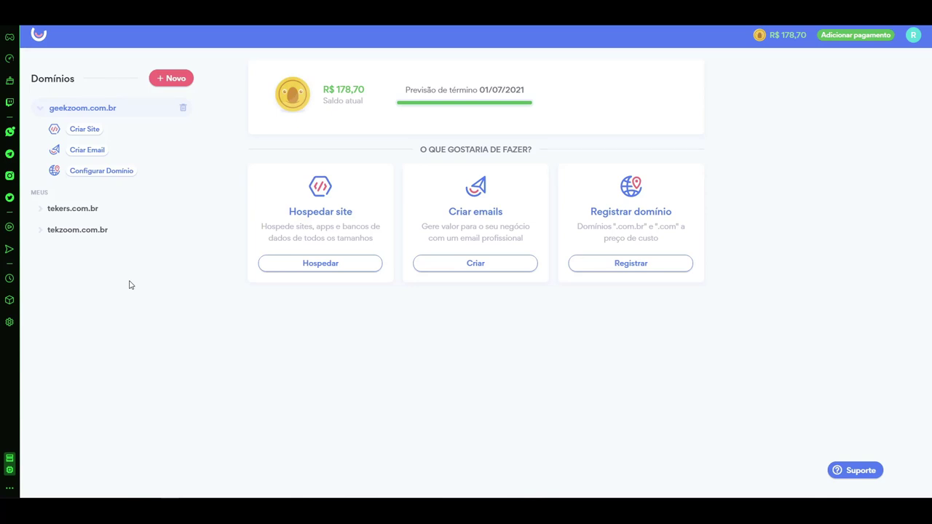
Start creating a site for geekzoom.com.br and, after viewing the Node.js and PHP options, choose the WordPress template
{"action": "left_click", "coordinate": [93, 128]}
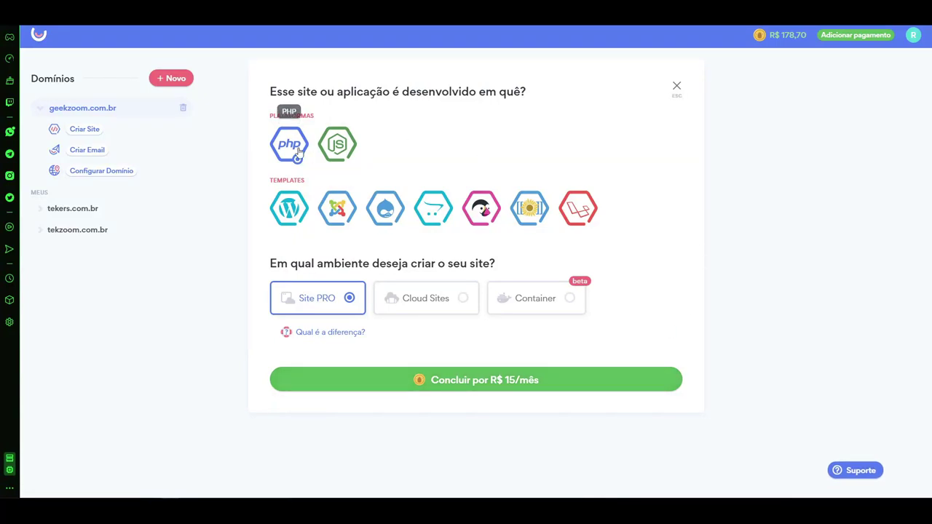
{"action": "left_click", "coordinate": [337, 144]}
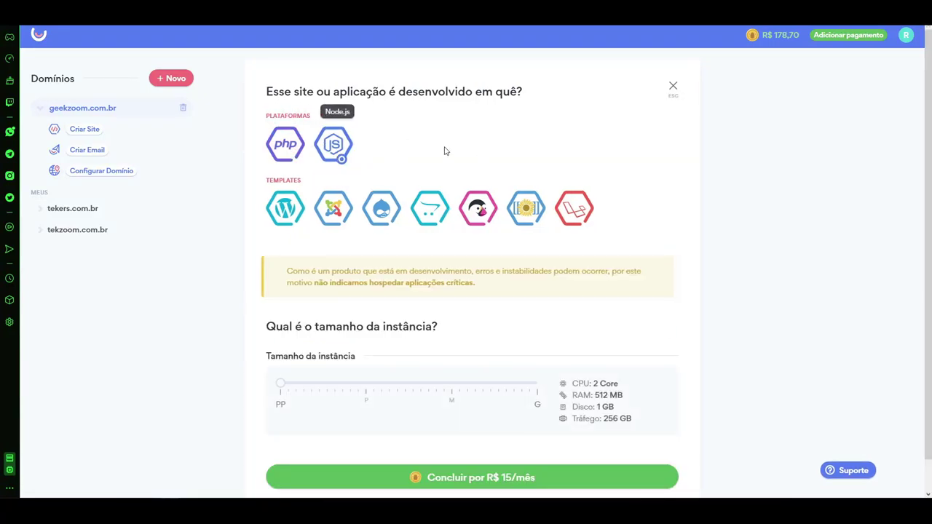
{"action": "left_click", "coordinate": [292, 140]}
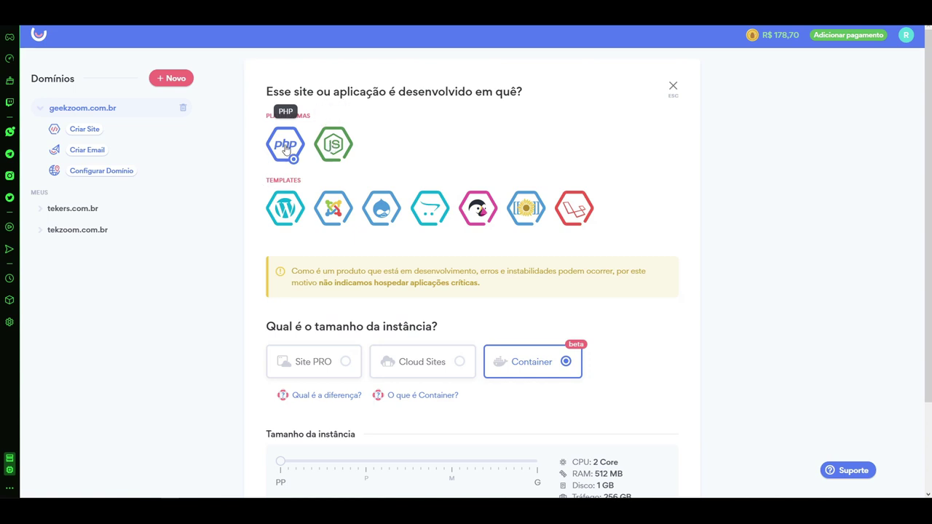
{"action": "left_click", "coordinate": [285, 209]}
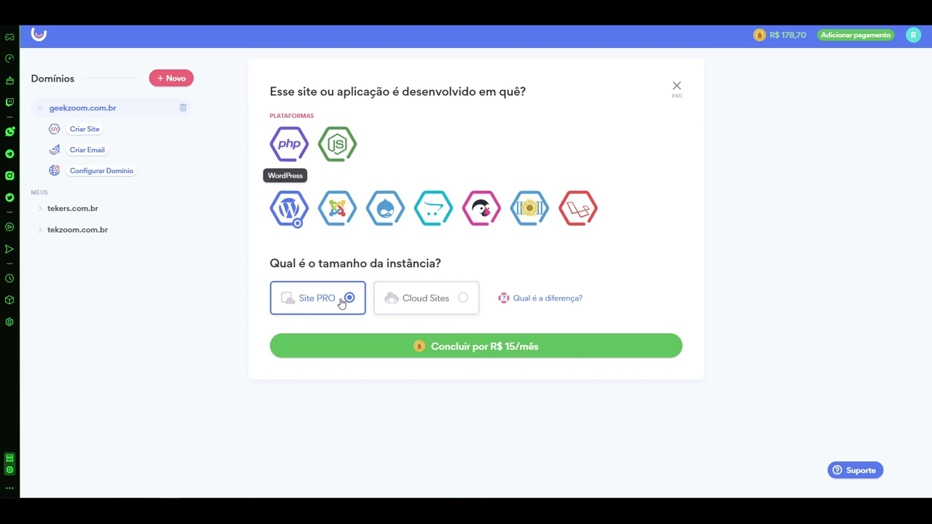
Try the Cloud Sites environment with a new Cloud Sites at instance sizes GG, P and PP
{"action": "left_click", "coordinate": [399, 308]}
{"action": "scroll", "coordinate": [500, 275], "scroll_direction": "down", "scroll_amount": 2}
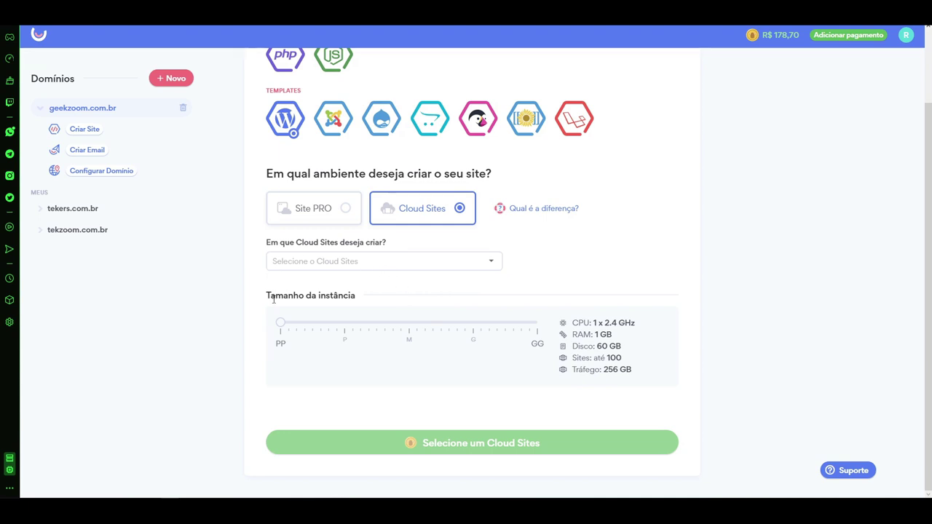
{"action": "left_click_drag", "start_coordinate": [284, 329], "coordinate": [537, 321]}
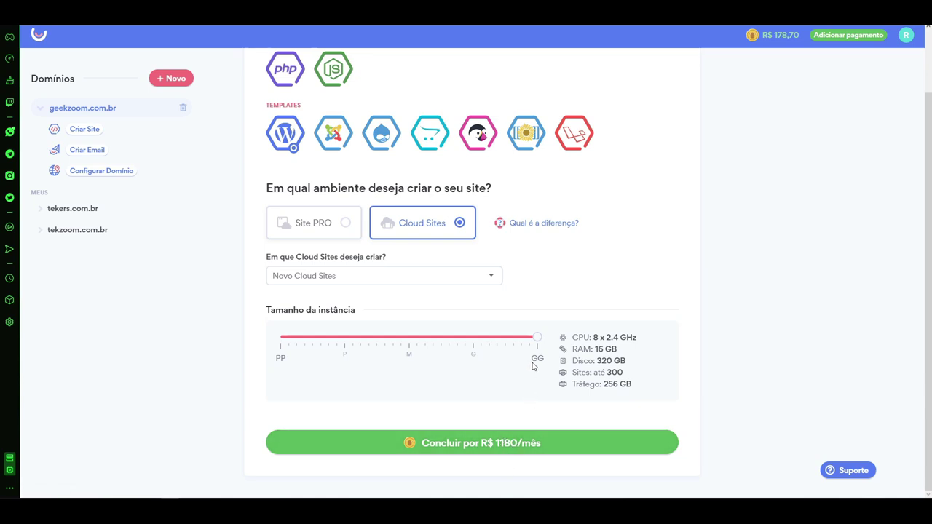
{"action": "left_click_drag", "start_coordinate": [537, 338], "coordinate": [348, 340]}
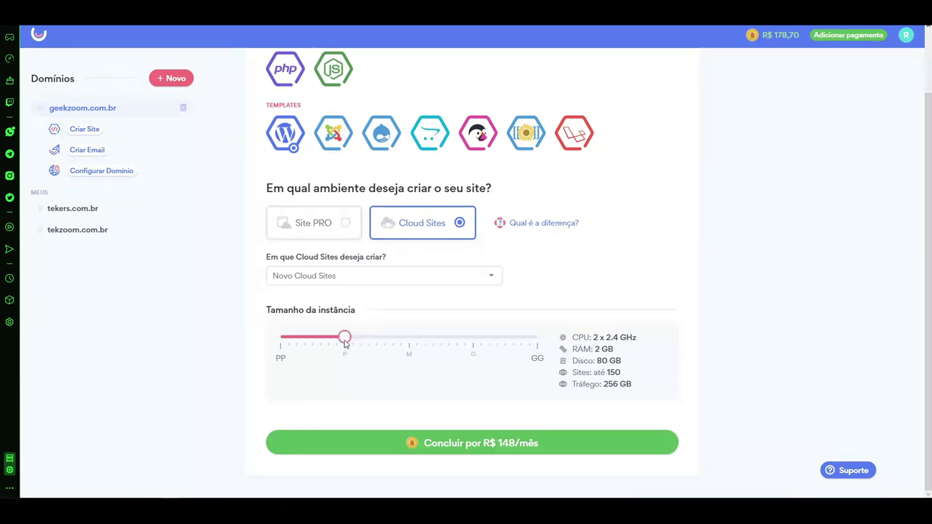
{"action": "left_click_drag", "start_coordinate": [344, 338], "coordinate": [281, 338]}
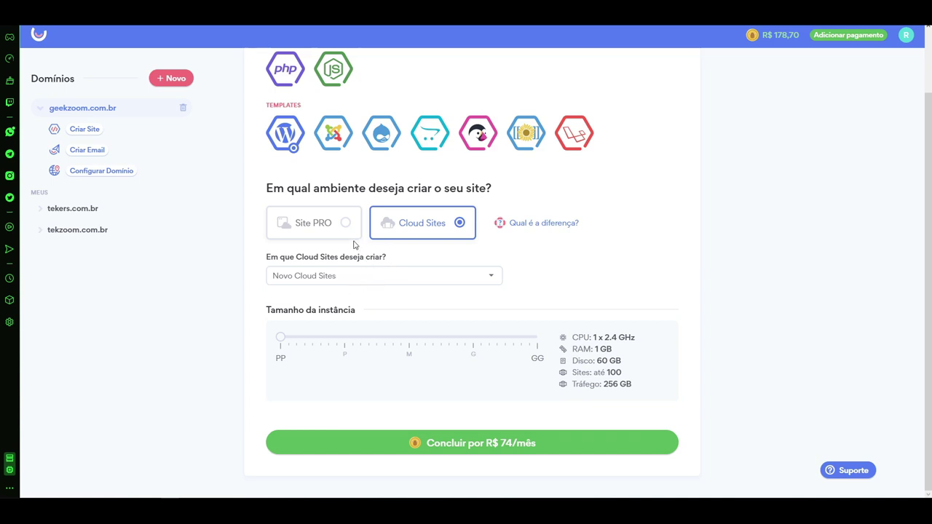
Choose the Site PRO environment for the WordPress site and complete its creation at R$ 15 per month
{"action": "left_click", "coordinate": [312, 235]}
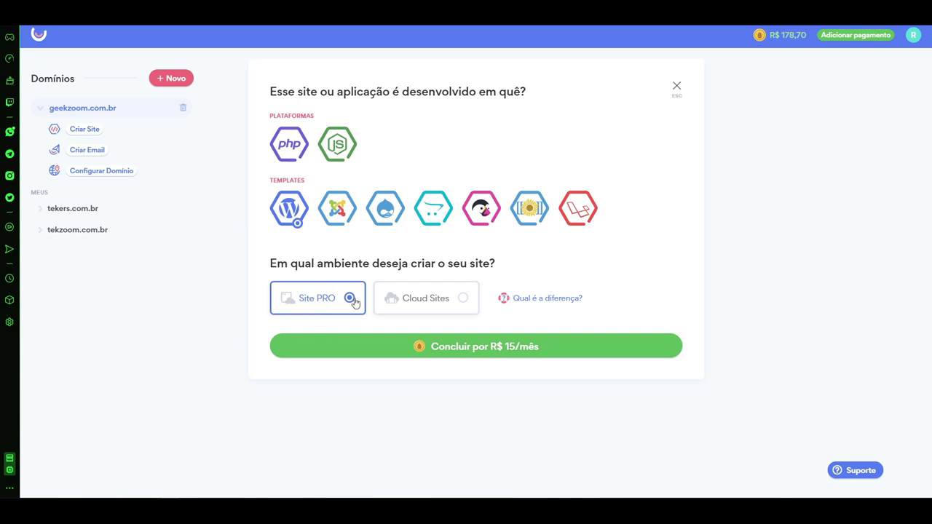
{"action": "left_click", "coordinate": [507, 352]}
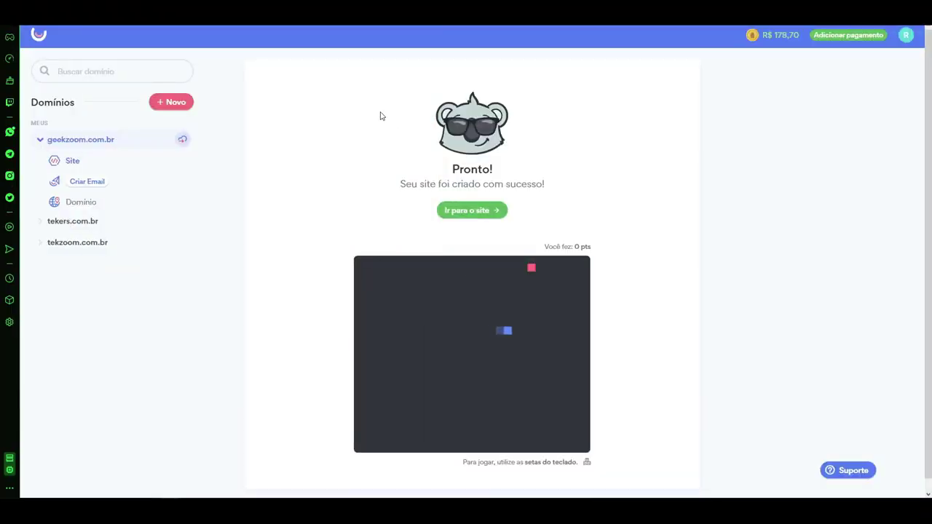
{"action": "key", "text": "Up"}
{"action": "key", "text": "Left"}
{"action": "key", "text": "Up"}
{"action": "key", "text": "Right"}
Go to the new geekzoom.com.br site's management page and set its PHP version to 7.3
{"action": "left_click", "coordinate": [485, 213]}
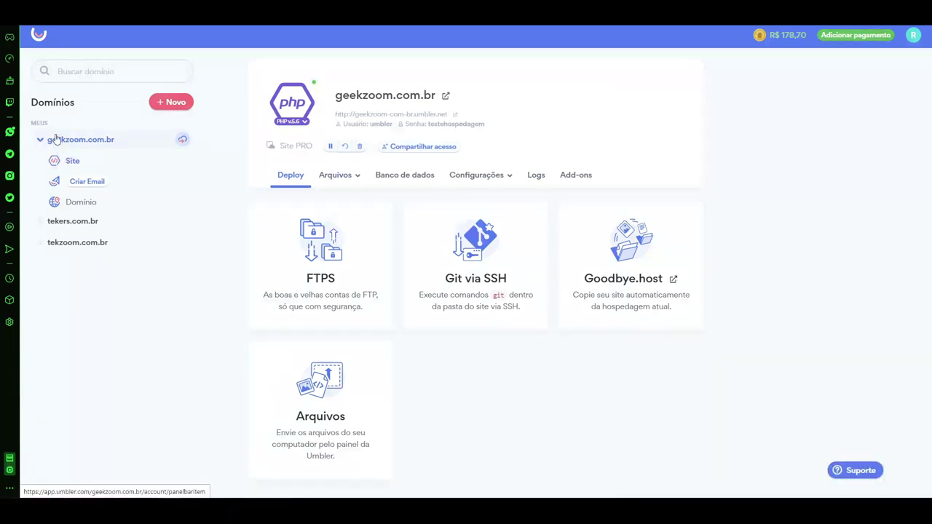
{"action": "left_click", "coordinate": [72, 162]}
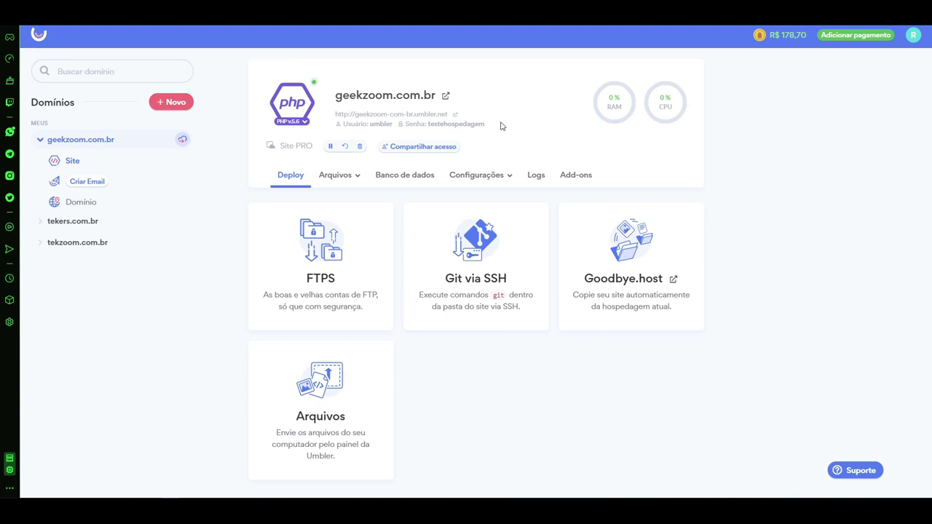
{"action": "left_click", "coordinate": [306, 123]}
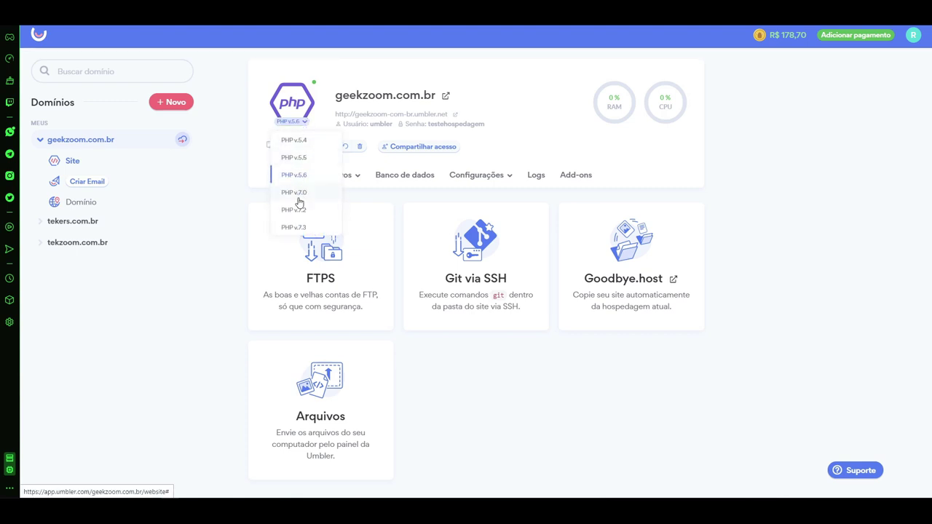
{"action": "left_click", "coordinate": [294, 227]}
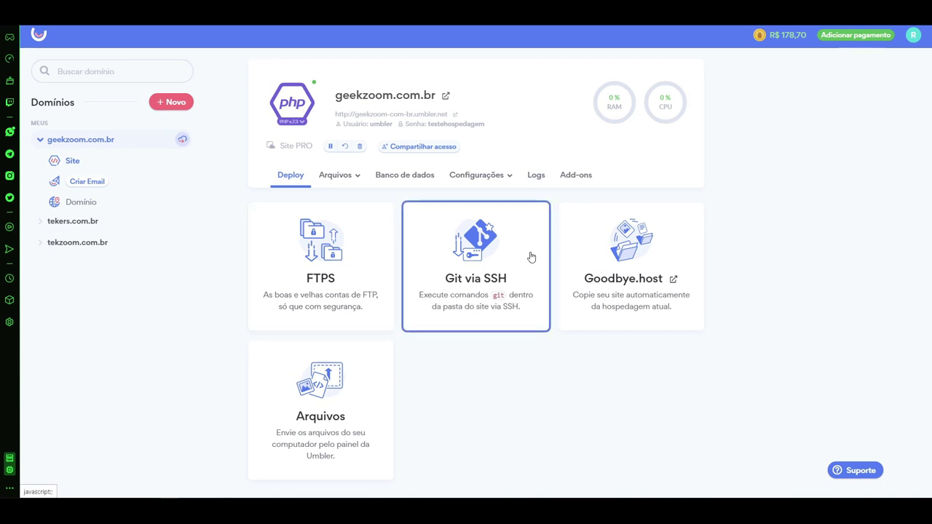
{"action": "left_click", "coordinate": [330, 147]}
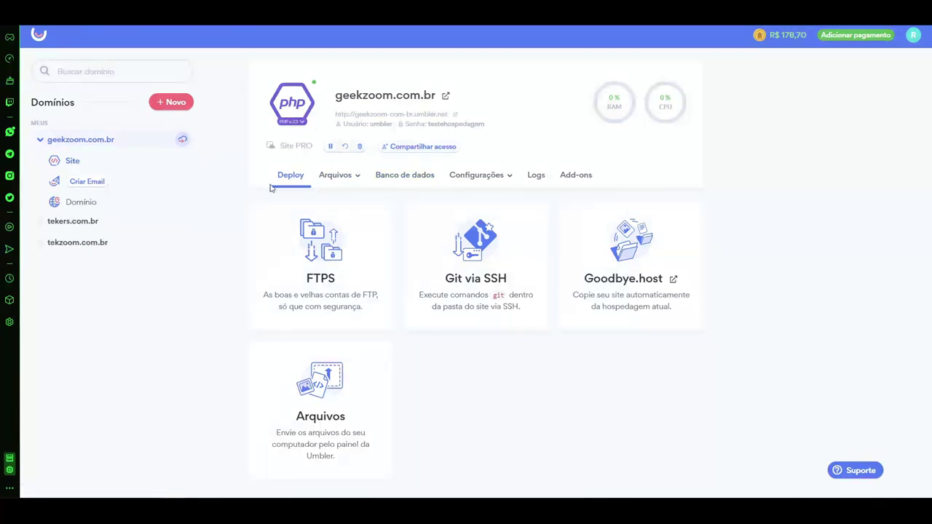
Start a new MySQL database for the site and select the R$ 0,90 space plan
{"action": "left_click", "coordinate": [406, 177]}
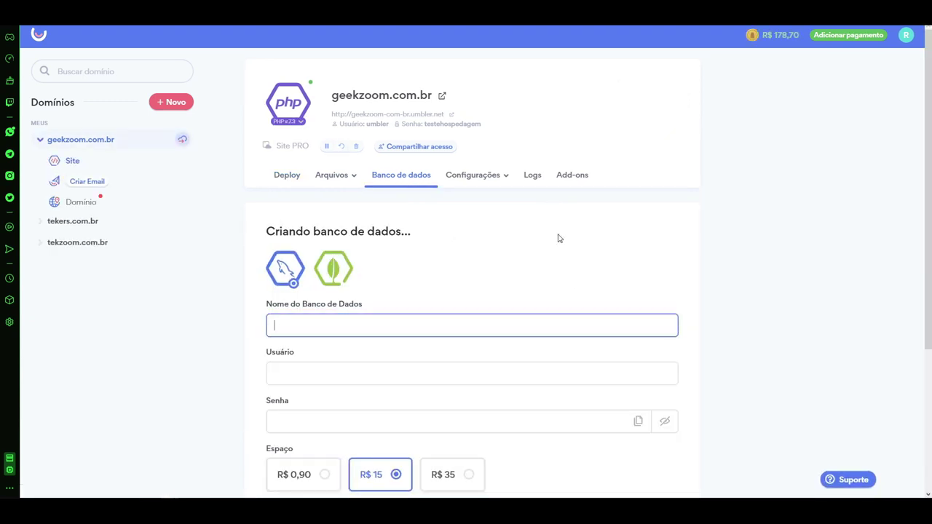
{"action": "scroll", "coordinate": [765, 294], "scroll_direction": "down", "scroll_amount": 3}
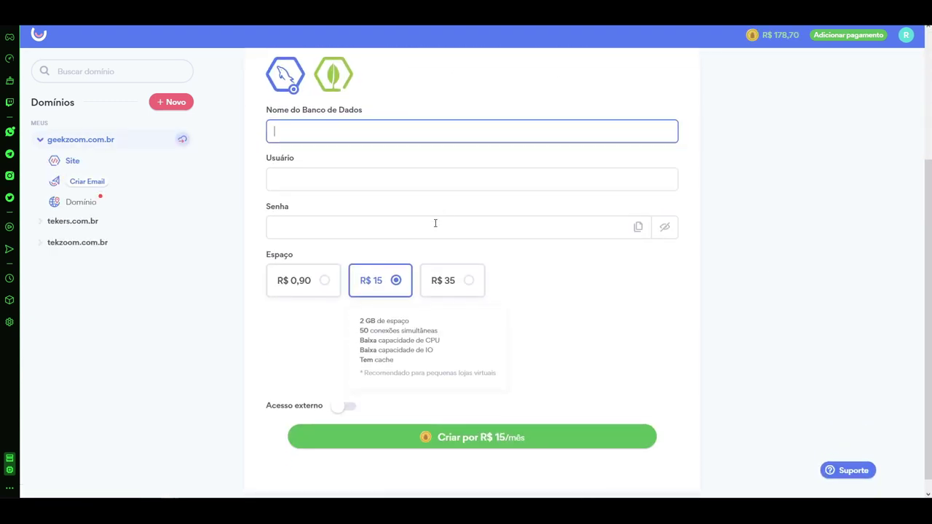
{"action": "left_click", "coordinate": [302, 290]}
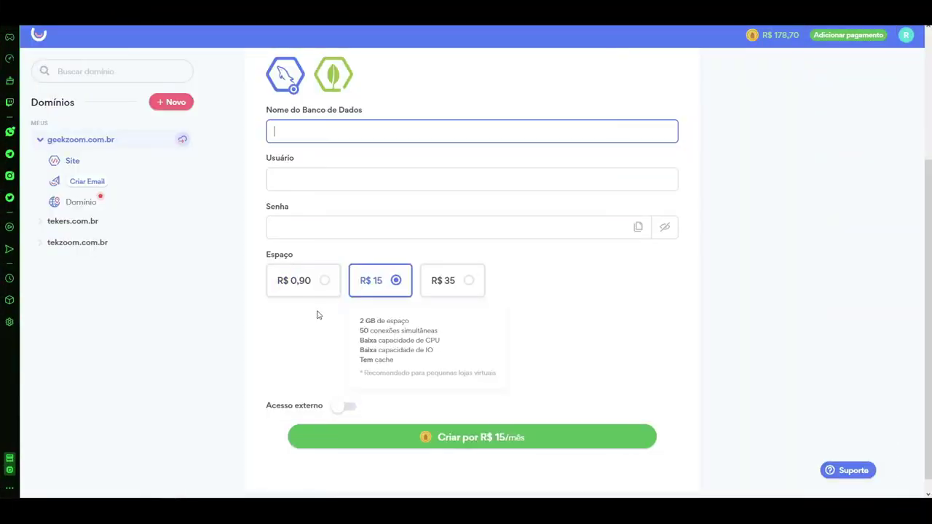
{"action": "left_click", "coordinate": [311, 275]}
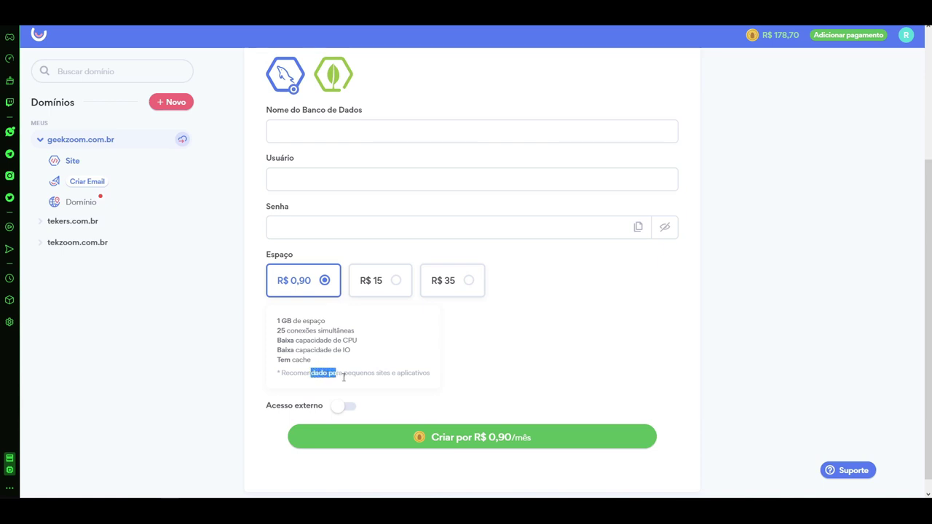
Compare the specifications of the R$ 15 and R$ 35 database plans, returning to the R$ 0,90 plan
{"action": "left_click", "coordinate": [390, 286]}
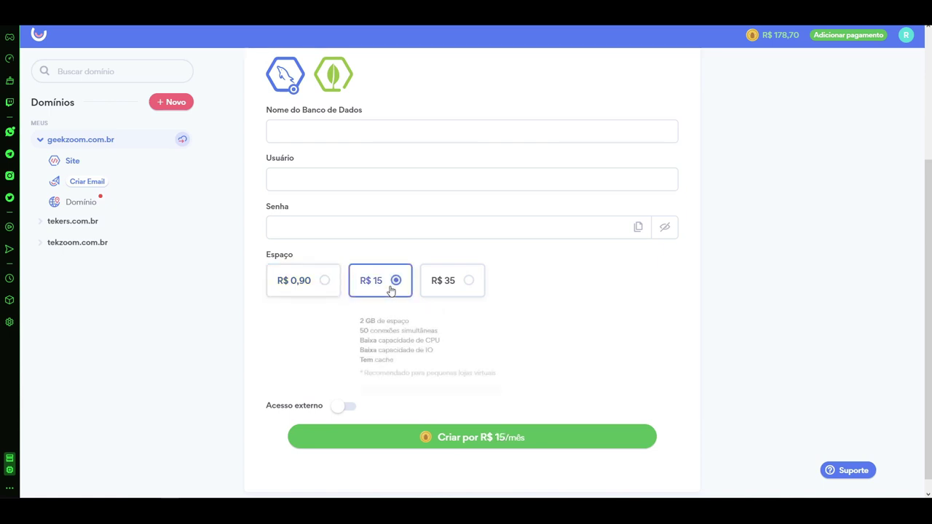
{"action": "left_click", "coordinate": [464, 287]}
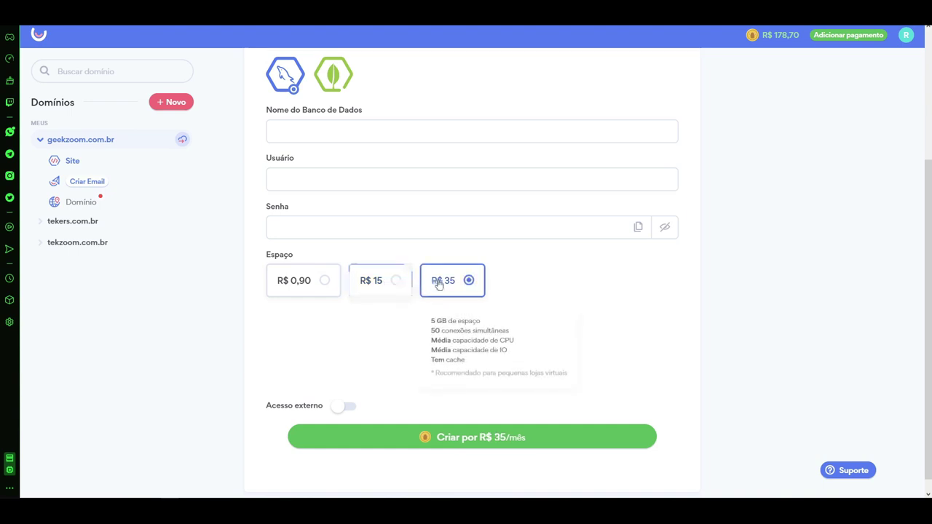
{"action": "left_click", "coordinate": [383, 285]}
{"action": "left_click", "coordinate": [312, 293]}
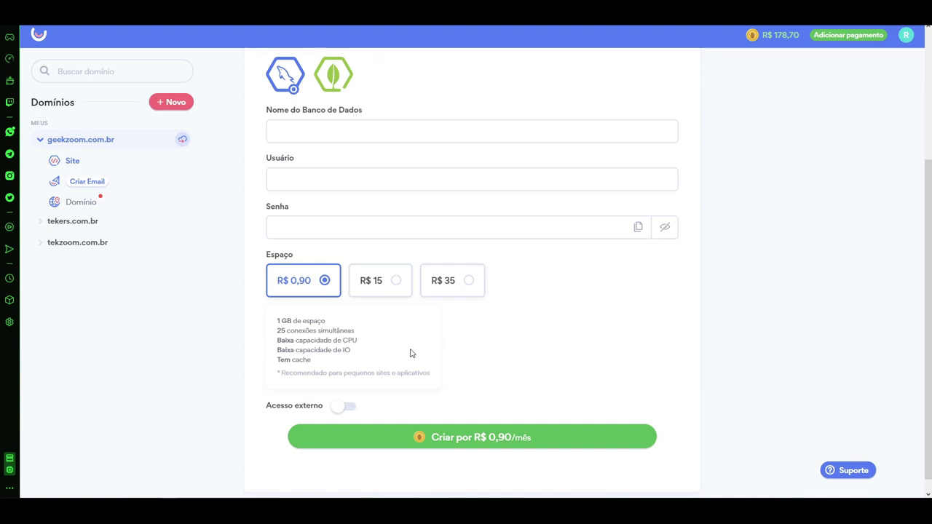
Name the database wpgeekzoom, enter tekzoom as its user, type the database password and submit the creation form
{"action": "left_click", "coordinate": [310, 137]}
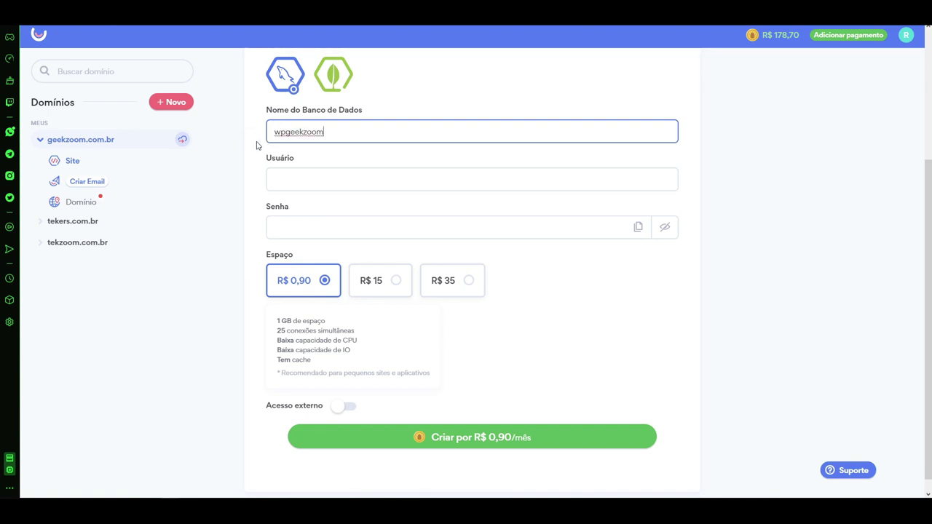
{"action": "left_click", "coordinate": [294, 172]}
{"action": "type", "text": "tekzoom"}
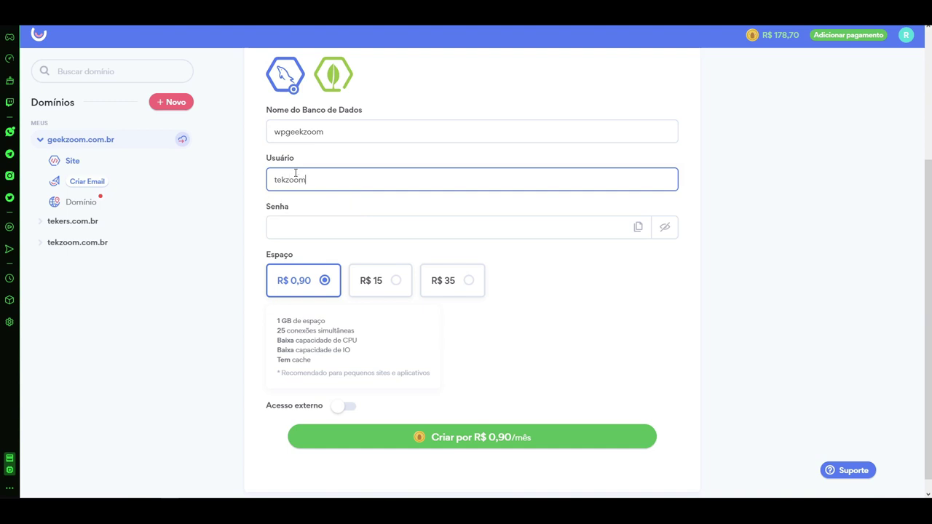
{"action": "key", "text": "Tab"}
{"action": "type", "text": "••••"}
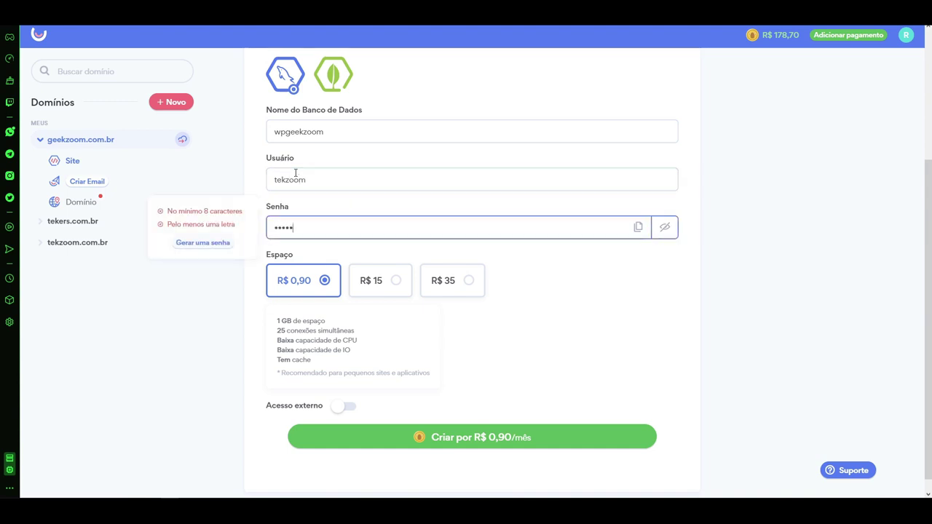
{"action": "type", "text": "••••••"}
{"action": "key", "text": "Return"}
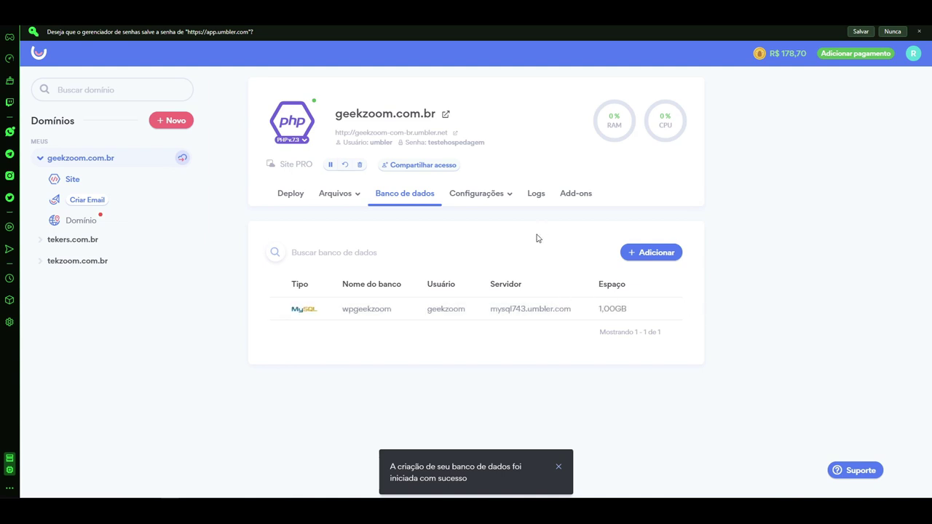
Open the wpgeekzoom database's details and look at its phpMyAdmin login page, returning to the Umbler panel
{"action": "left_click", "coordinate": [346, 309]}
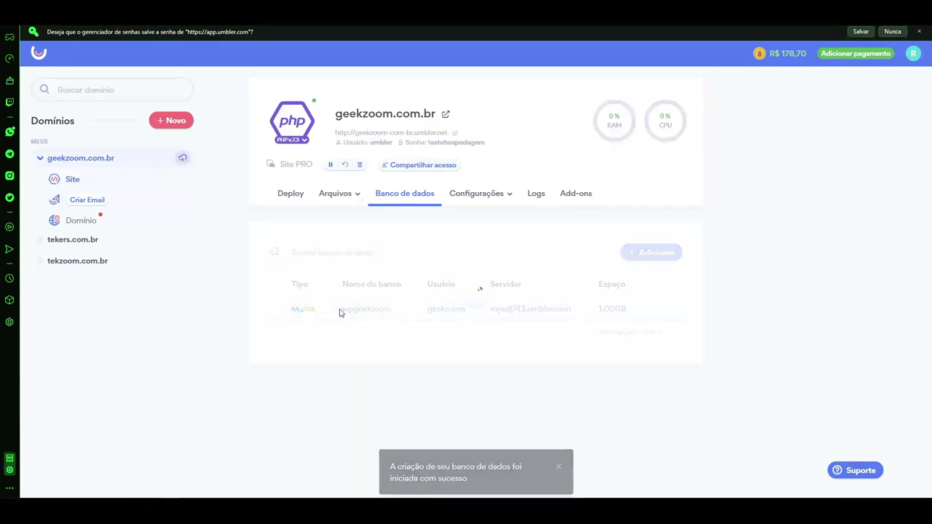
{"action": "scroll", "coordinate": [297, 308], "scroll_direction": "down", "scroll_amount": 1}
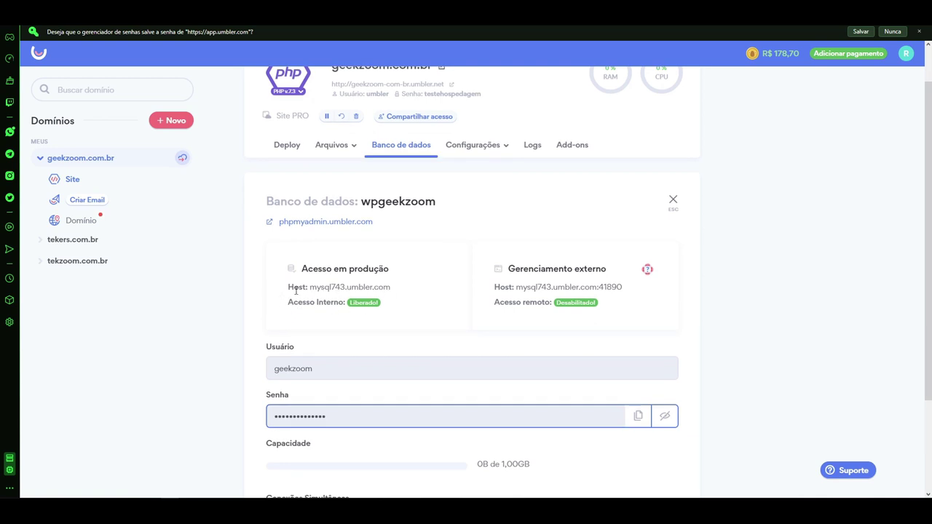
{"action": "left_click", "coordinate": [336, 222]}
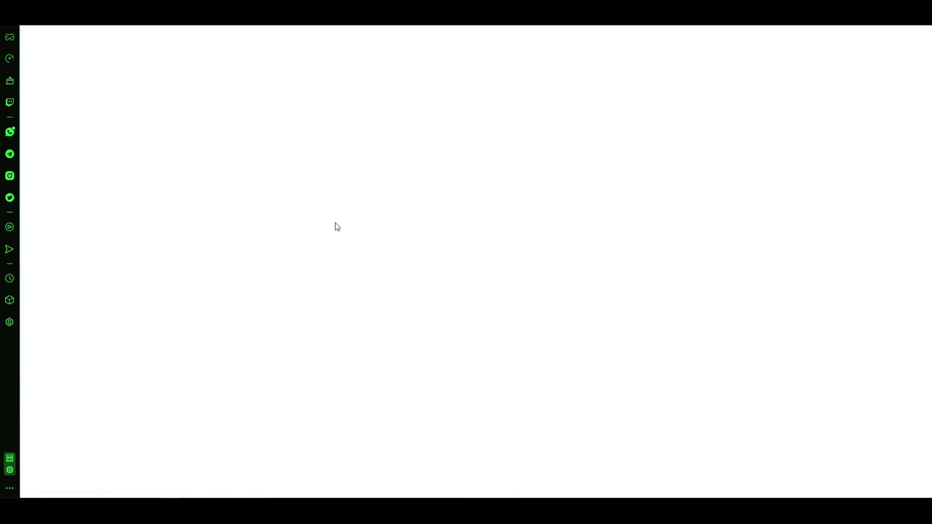
{"action": "left_click", "coordinate": [485, 198]}
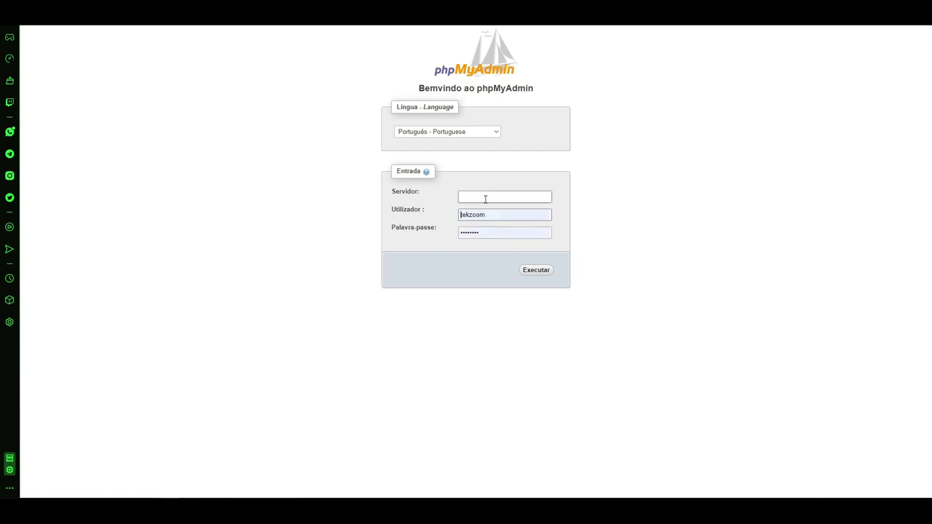
{"action": "left_click", "coordinate": [344, 284]}
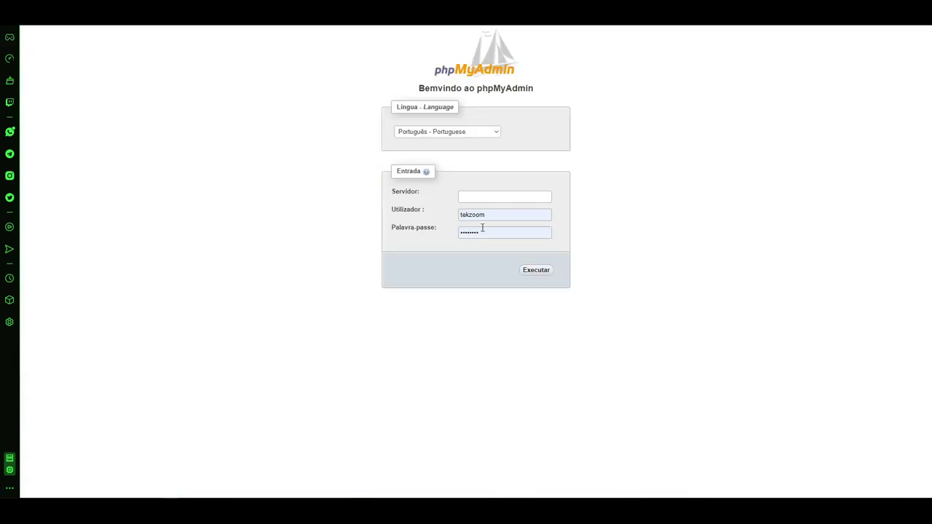
{"action": "left_click", "coordinate": [478, 195]}
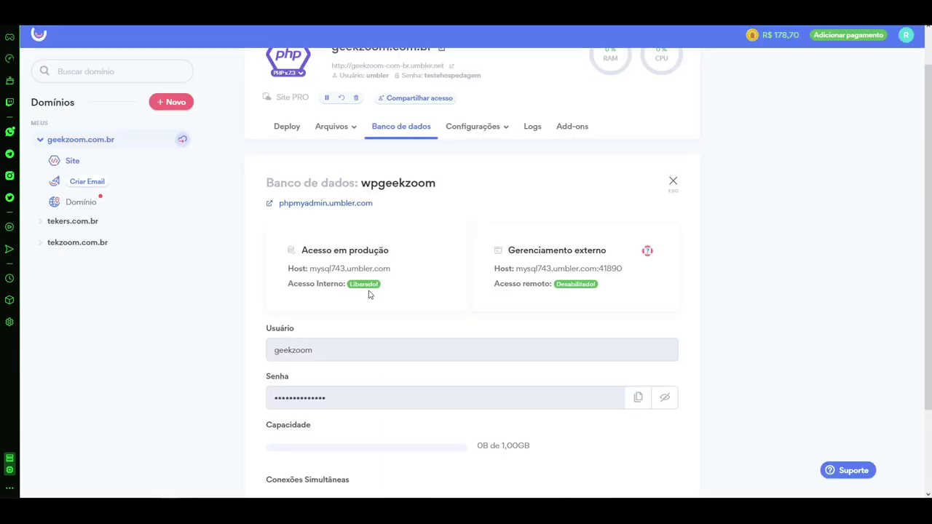
Examine the production host address of the wpgeekzoom database and the site's summary with its PHP version
{"action": "double_click", "coordinate": [330, 269]}
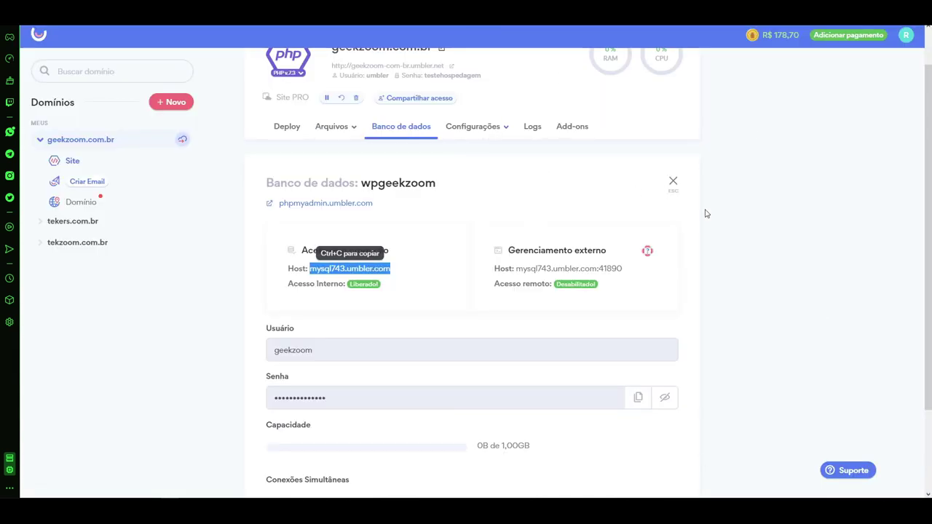
{"action": "left_click", "coordinate": [729, 228]}
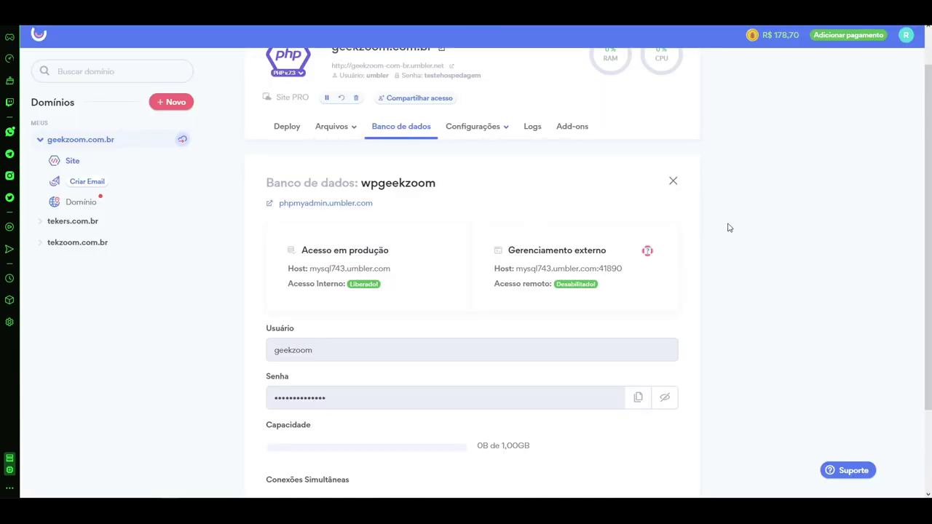
{"action": "scroll", "coordinate": [729, 228], "scroll_direction": "up", "scroll_amount": 2}
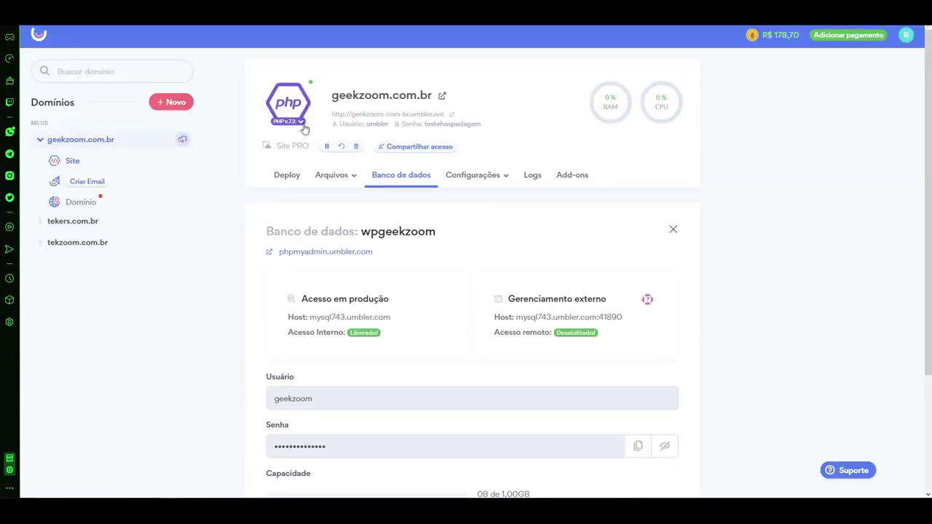
{"action": "left_click", "coordinate": [301, 122]}
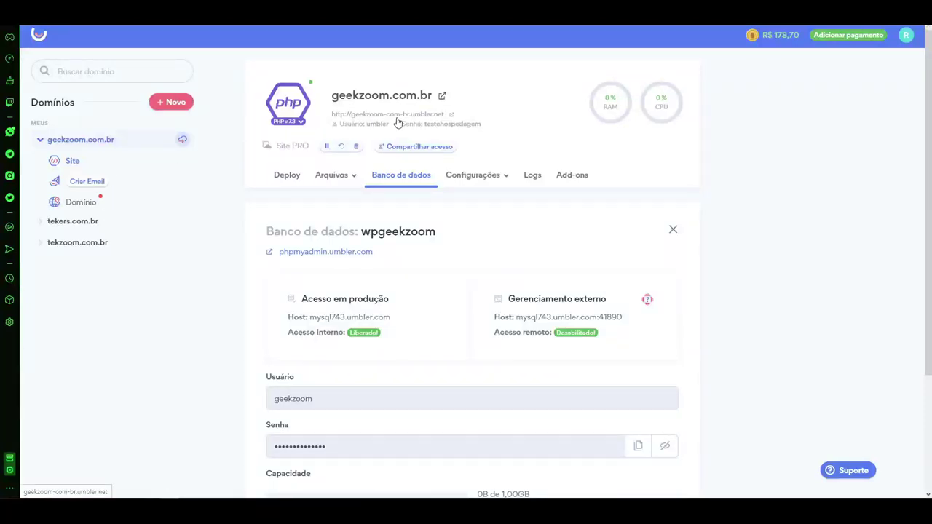
Open the temporary address geekzoom-com-br.umbler.net, sign in as umbler with the site password, and save the login in the browser
{"action": "left_click", "coordinate": [451, 118]}
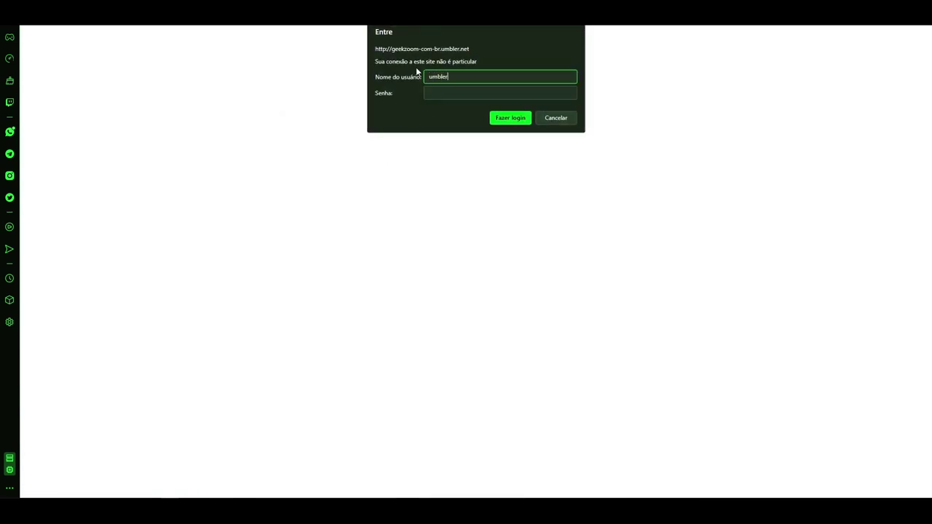
{"action": "type", "text": "umbler"}
{"action": "left_click", "coordinate": [445, 92]}
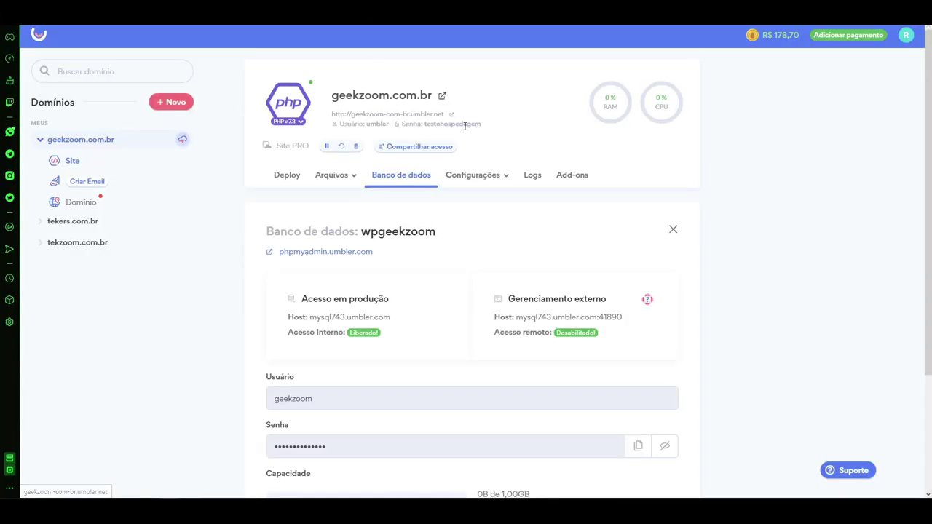
{"action": "left_click", "coordinate": [464, 126]}
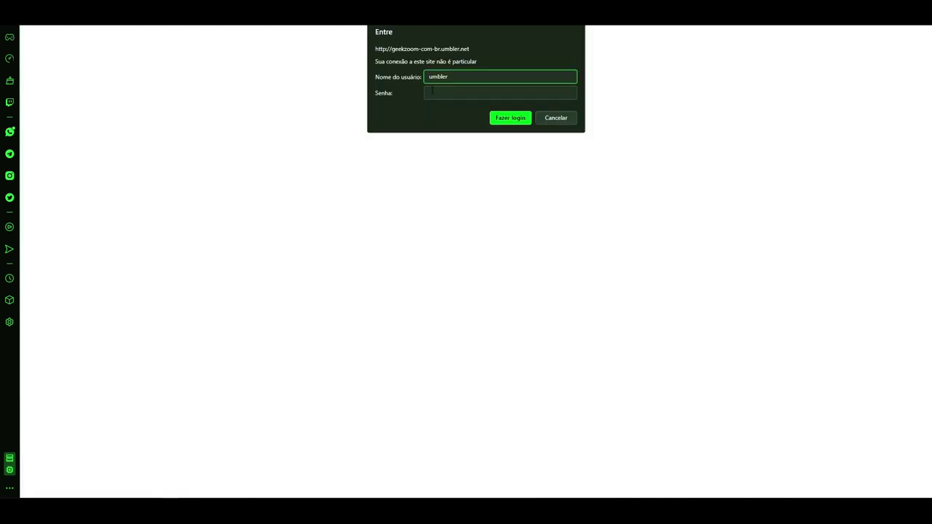
{"action": "left_click", "coordinate": [432, 90]}
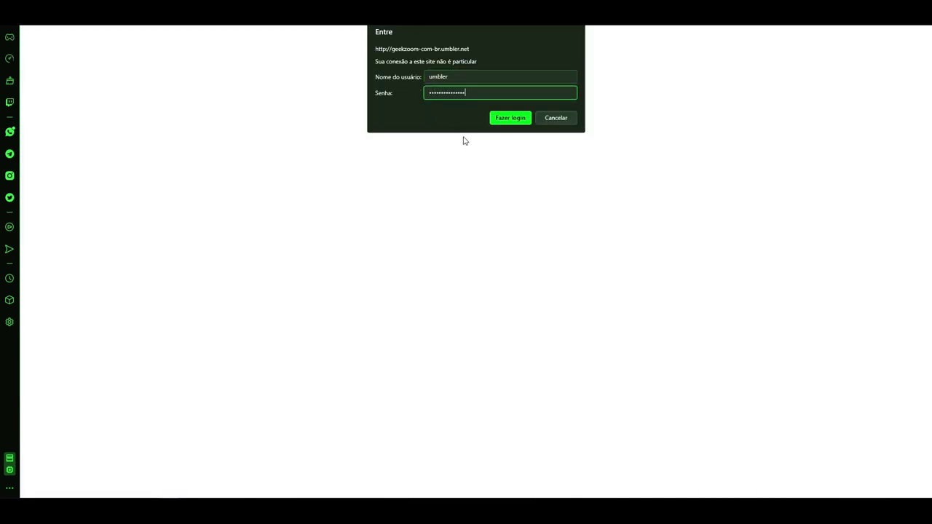
{"action": "left_click", "coordinate": [510, 118]}
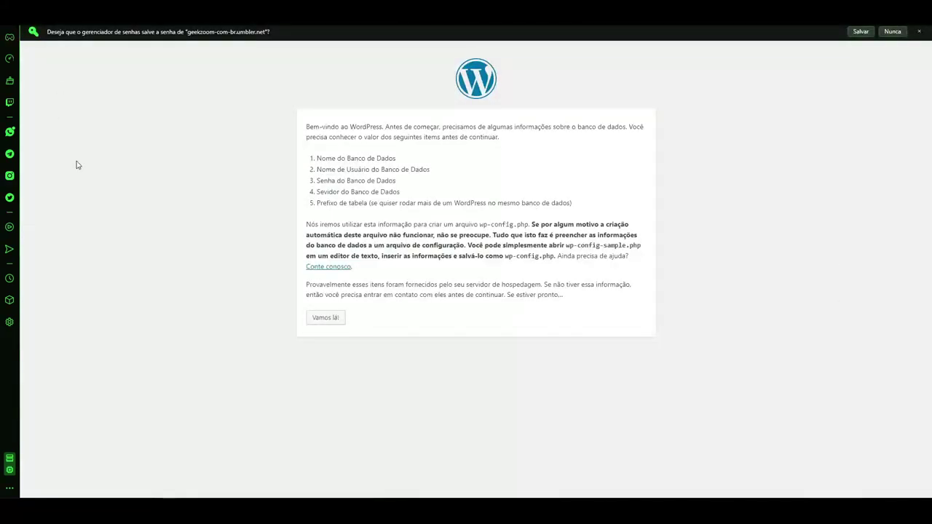
{"action": "left_click", "coordinate": [867, 33]}
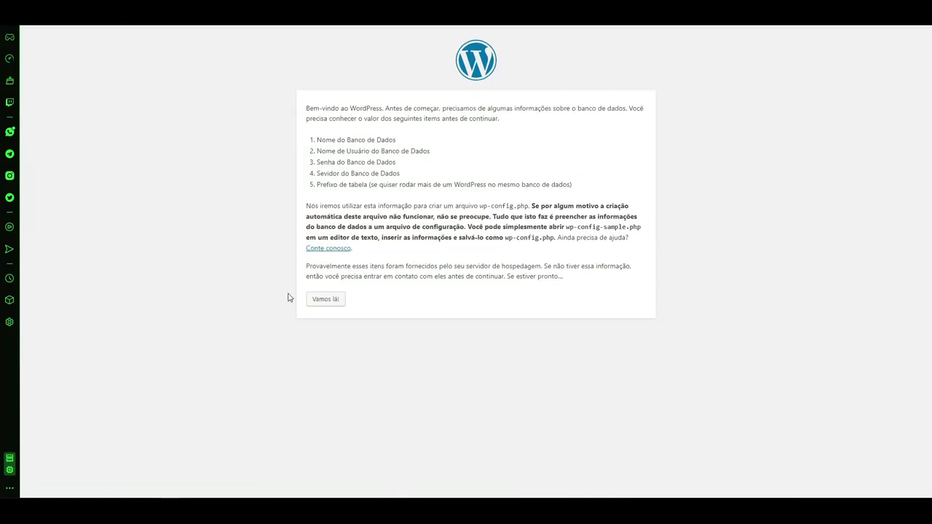
Start the WordPress setup and enter wpgeekzoom as the database name and geekzoom as the database user
{"action": "left_click", "coordinate": [324, 299]}
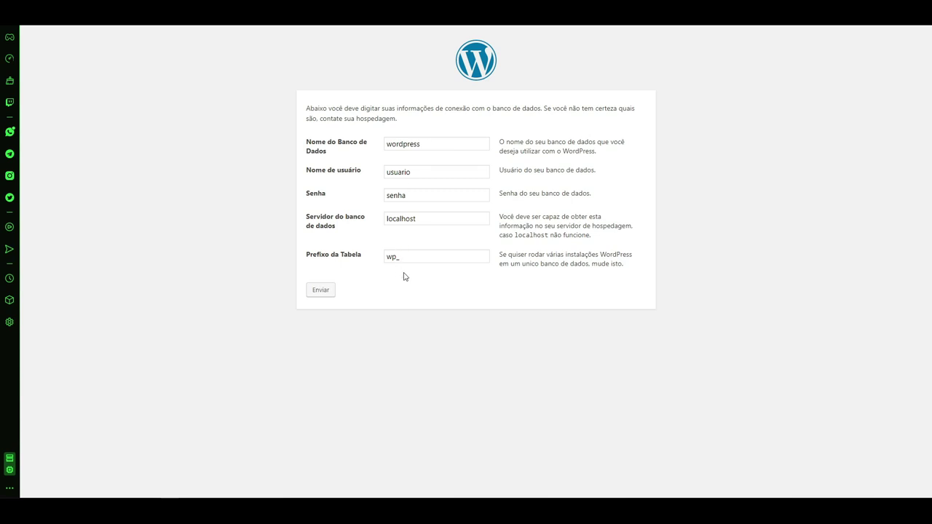
{"action": "key", "text": "ctrl+Tab"}
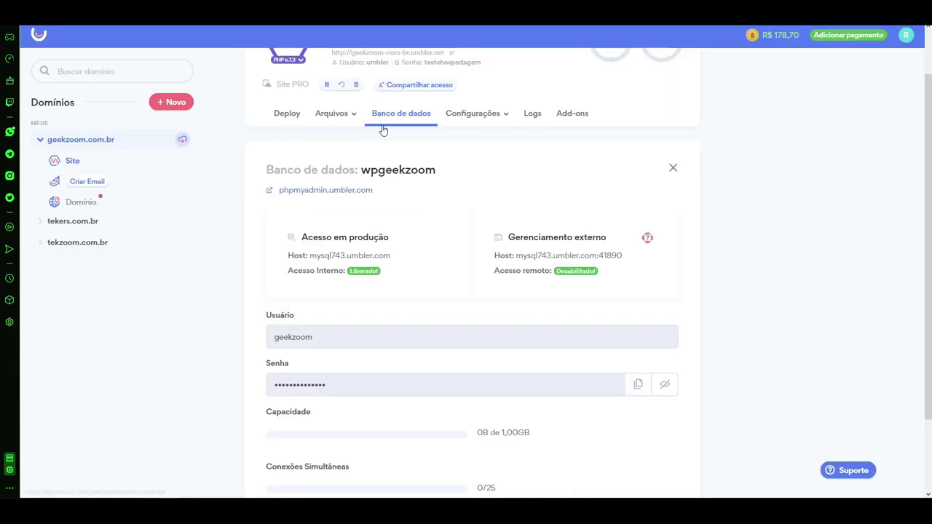
{"action": "double_click", "coordinate": [404, 170]}
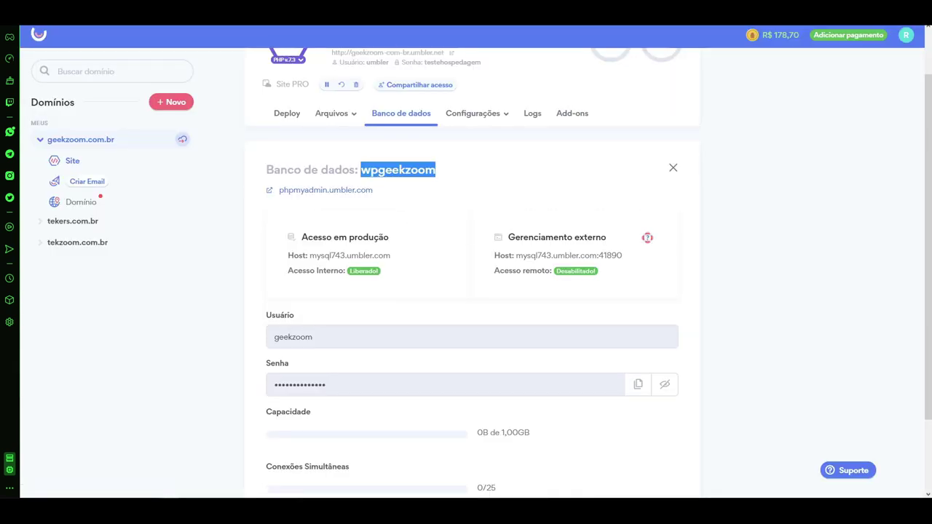
{"action": "key", "text": "ctrl+shift+Tab"}
{"action": "left_click", "coordinate": [435, 149]}
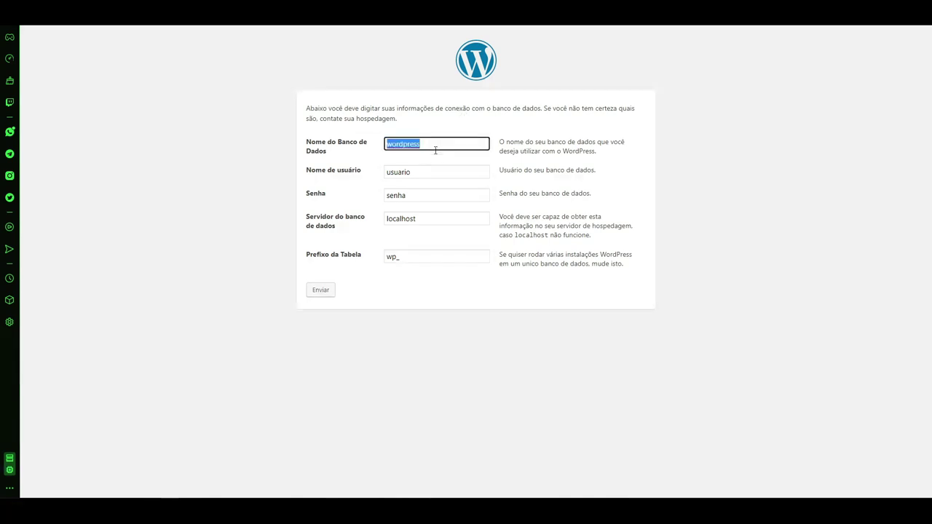
{"action": "left_click", "coordinate": [431, 170]}
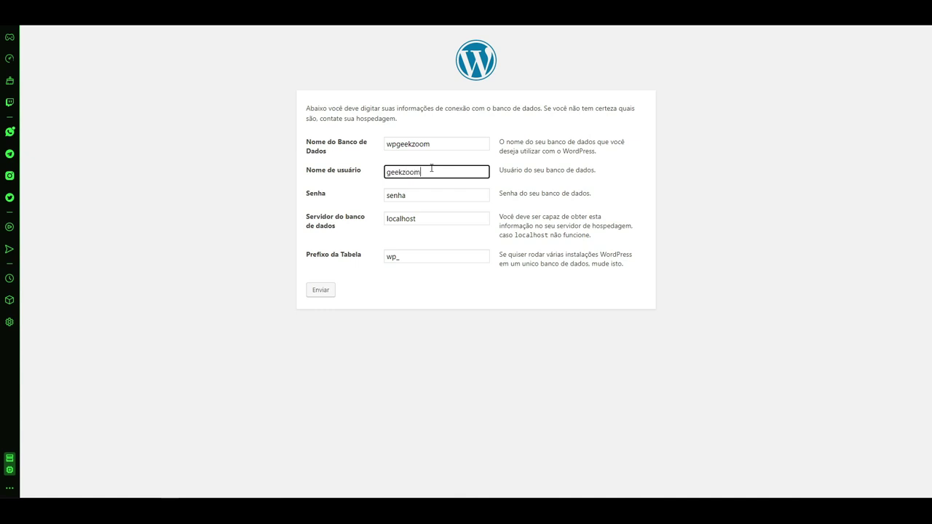
Copy the database password from the Umbler panel into the password field of the WordPress setup form
{"action": "key", "text": "ctrl+Tab"}
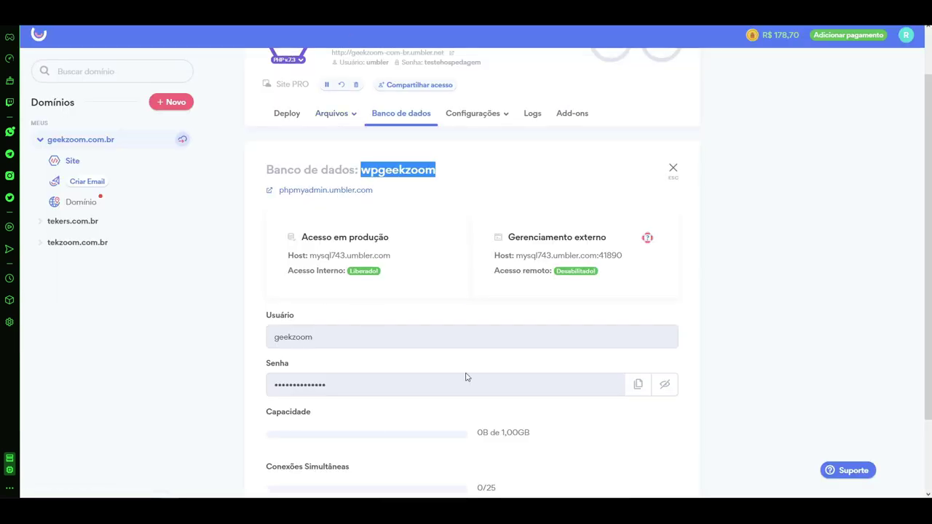
{"action": "left_click", "coordinate": [638, 385]}
{"action": "key", "text": "ctrl+Tab"}
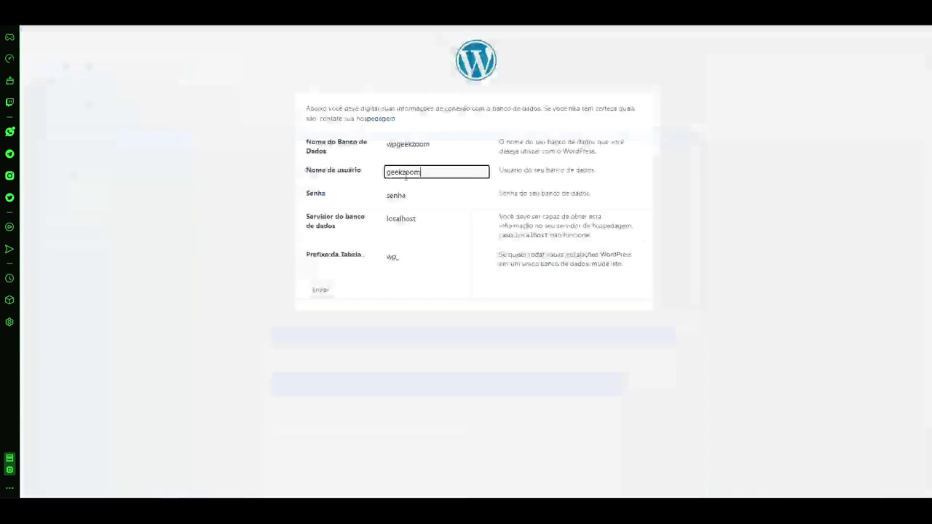
{"action": "left_click", "coordinate": [411, 195]}
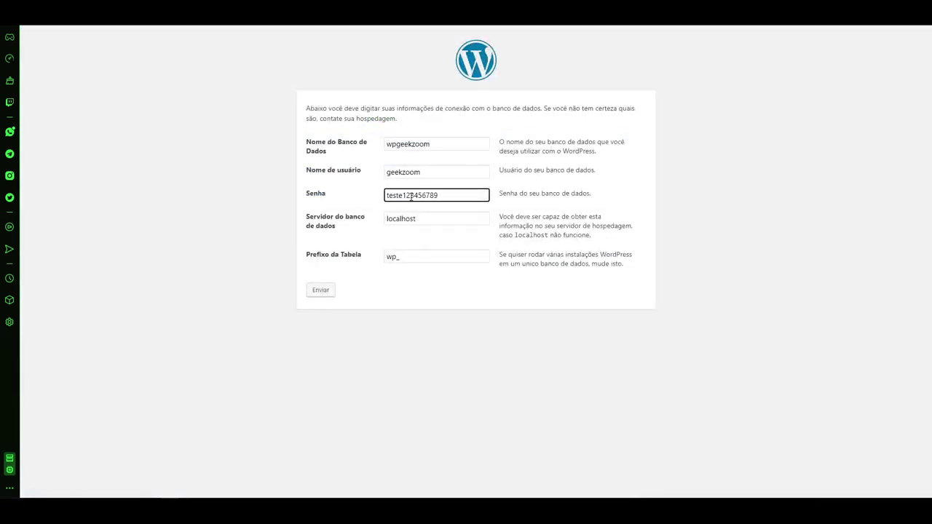
Set the database server to mysql743.umbler.com, copied from the Umbler panel, and submit the WordPress connection form
{"action": "key", "text": "ctrl+Tab"}
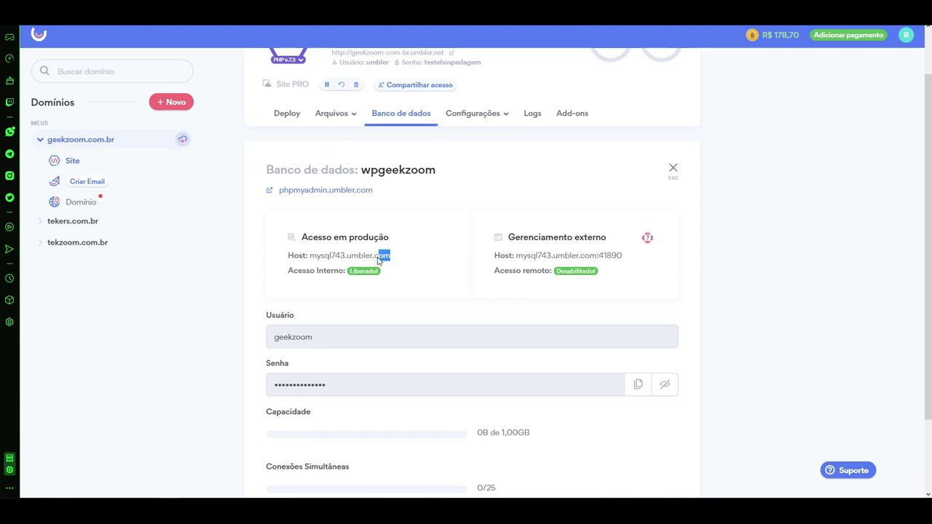
{"action": "mouse_move", "coordinate": [315, 260]}
{"action": "left_mouse_down"}
{"action": "mouse_move", "coordinate": [303, 237]}
{"action": "mouse_move", "coordinate": [310, 256]}
{"action": "left_mouse_up"}
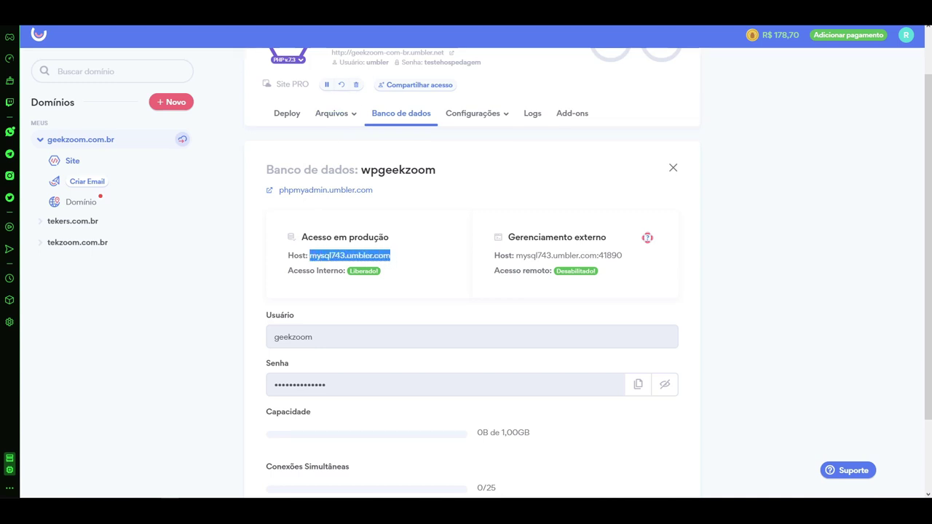
{"action": "key", "text": "ctrl+Tab"}
{"action": "left_click", "coordinate": [427, 219]}
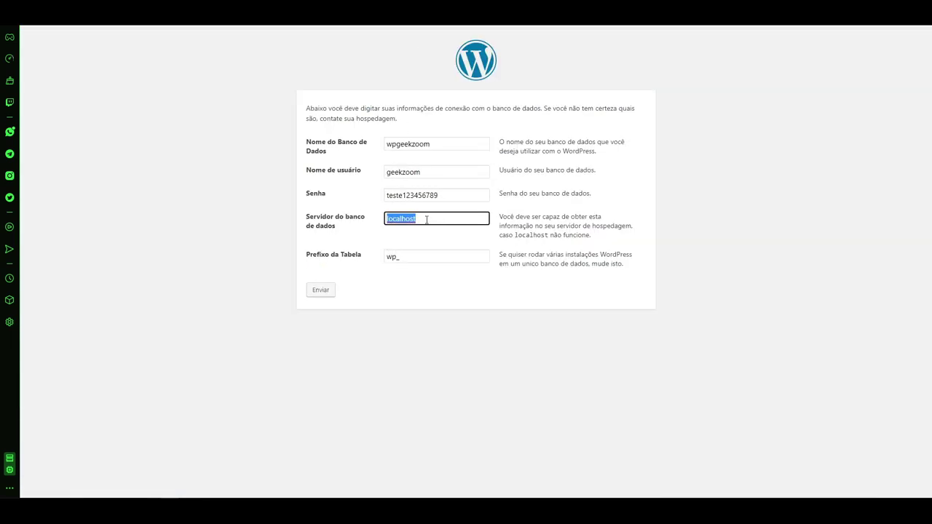
{"action": "left_click", "coordinate": [316, 292]}
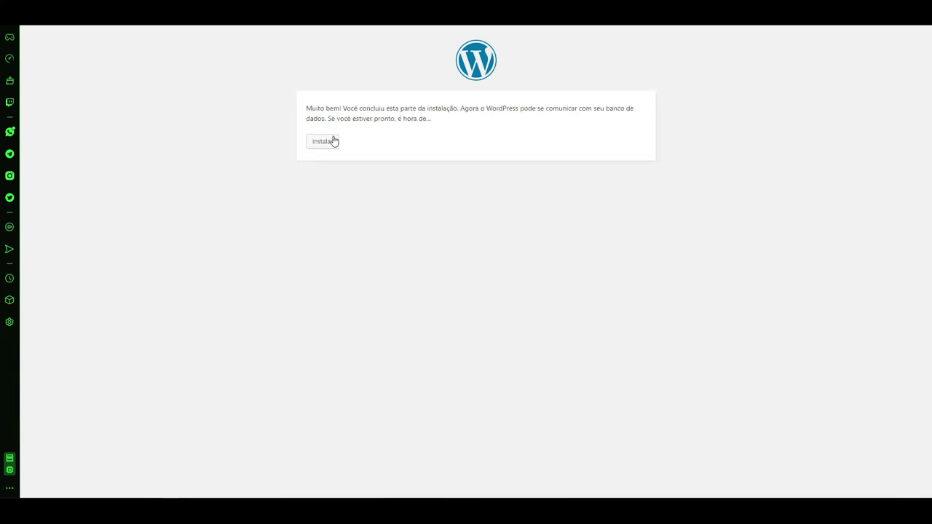
Install WordPress with the site title Geekzoom and save the administrator login in the browser
{"action": "left_click", "coordinate": [332, 142]}
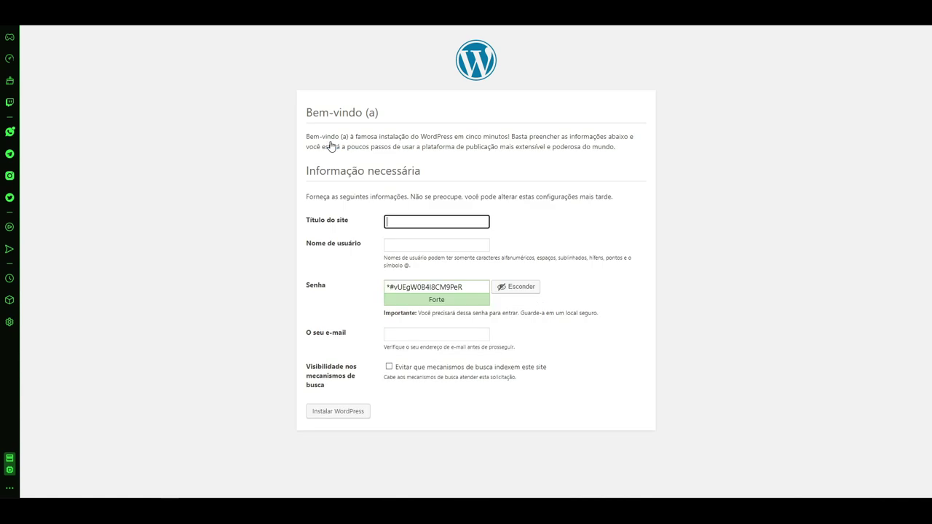
{"action": "type", "text": "Geekzoom"}
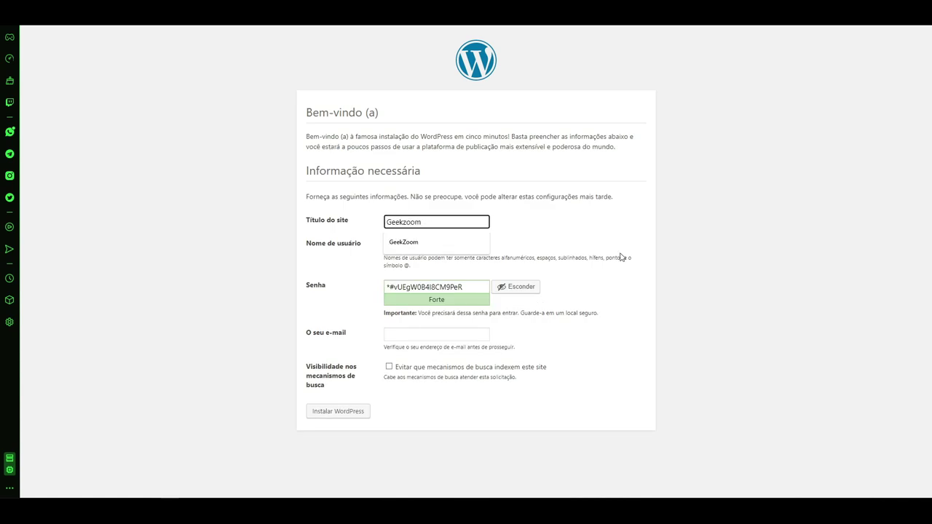
{"action": "left_click", "coordinate": [627, 260]}
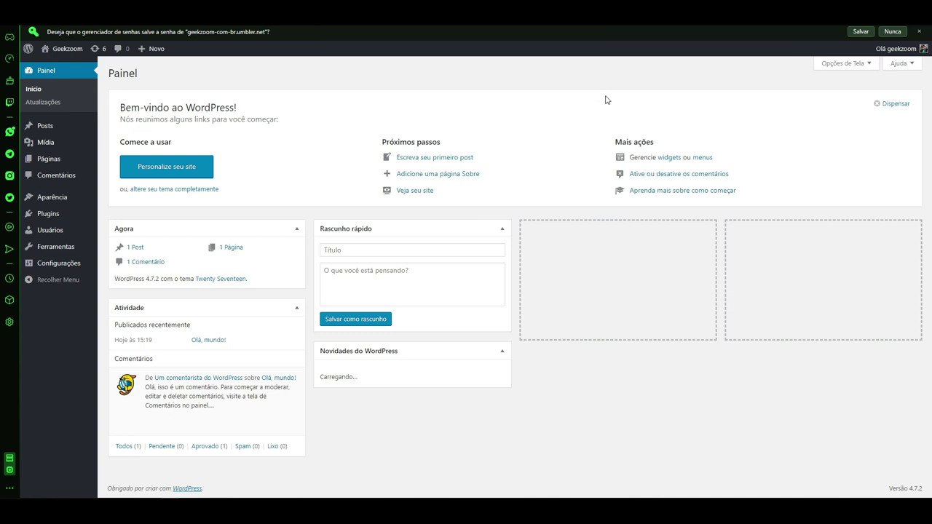
{"action": "left_click", "coordinate": [865, 31]}
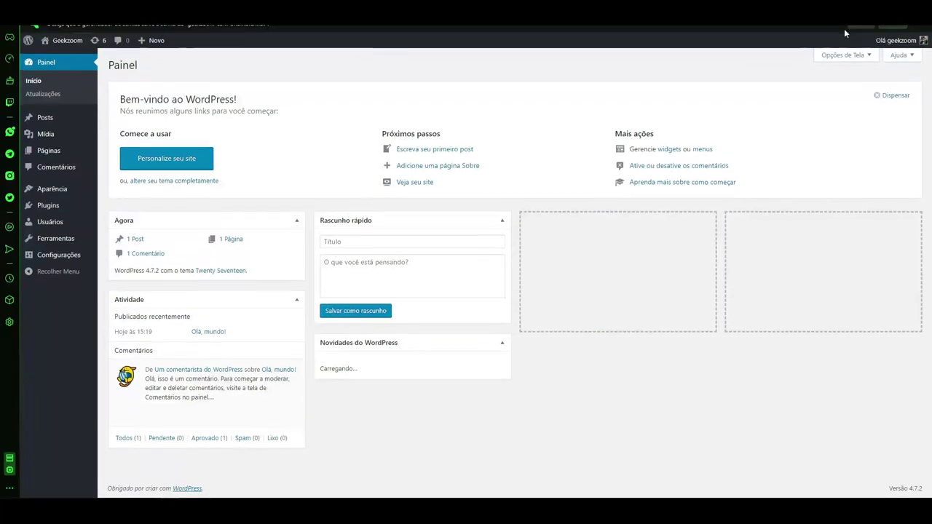
Visit the site from the WordPress dashboard and return to the geekzoom.com.br page in the Umbler panel
{"action": "mouse_move", "coordinate": [73, 32]}
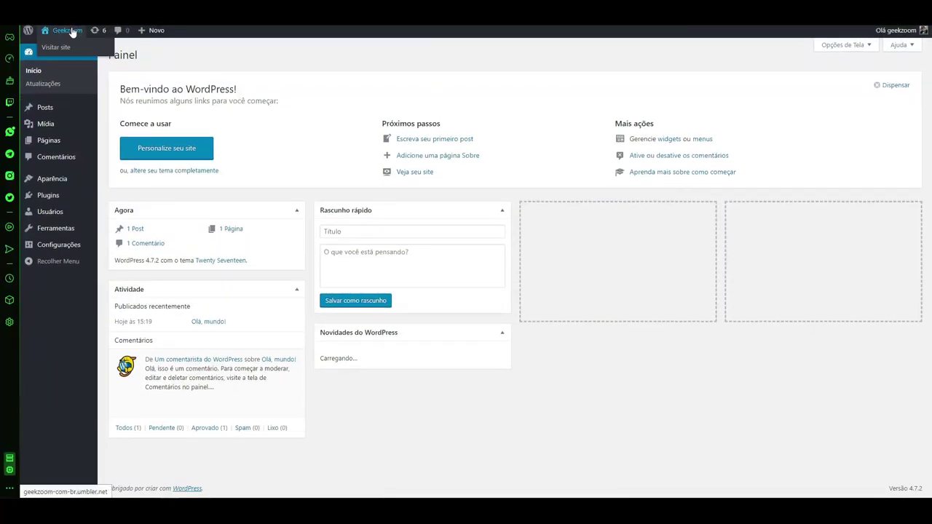
{"action": "left_click", "coordinate": [72, 49]}
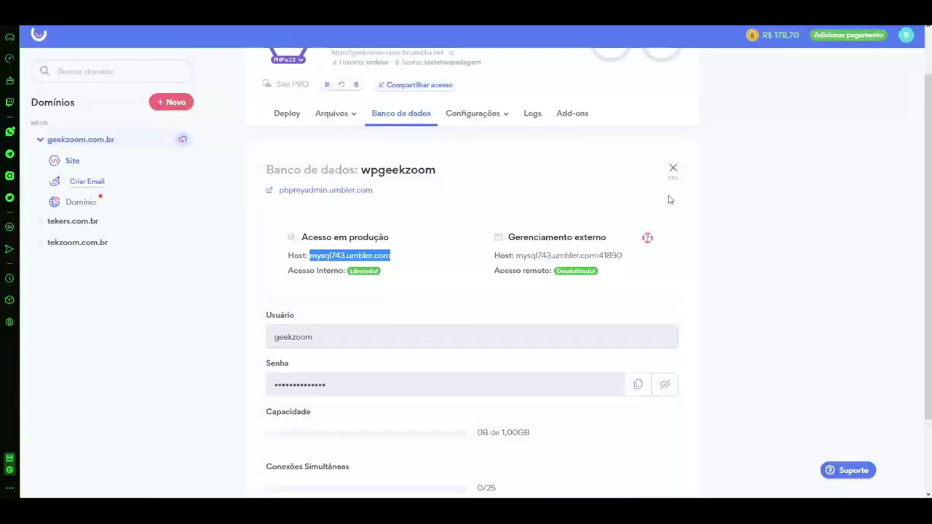
{"action": "scroll", "coordinate": [671, 204], "scroll_direction": "up", "scroll_amount": 1}
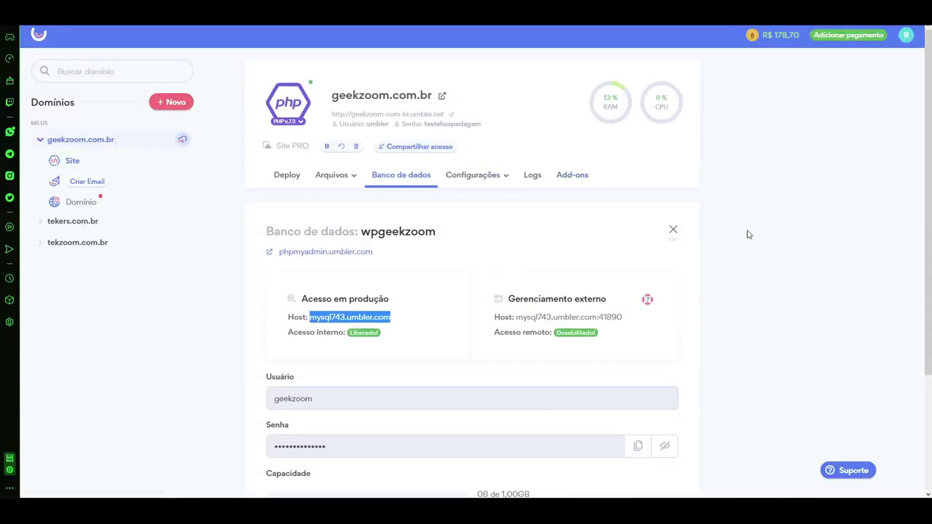
Look through the configuration options, available PHP versions, access-sharing form and server logs of geekzoom.com.br
{"action": "left_click", "coordinate": [475, 176]}
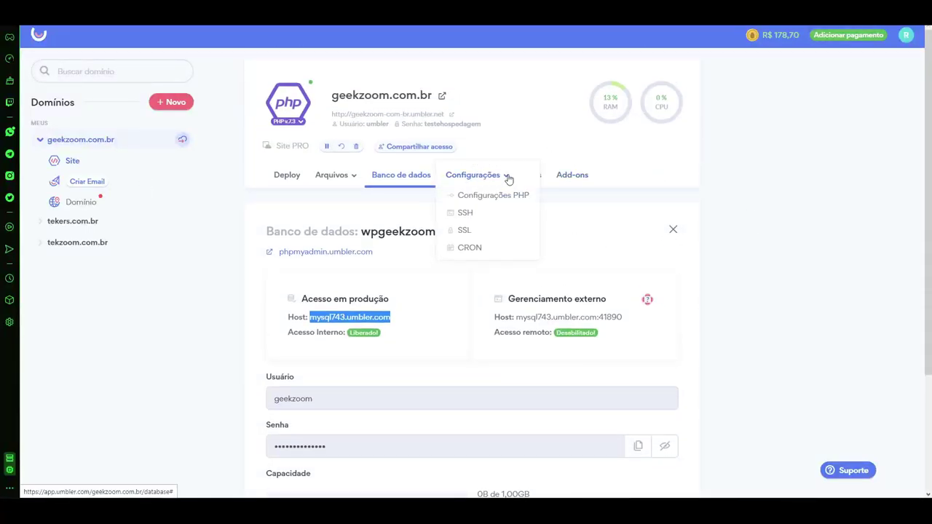
{"action": "left_click", "coordinate": [677, 179]}
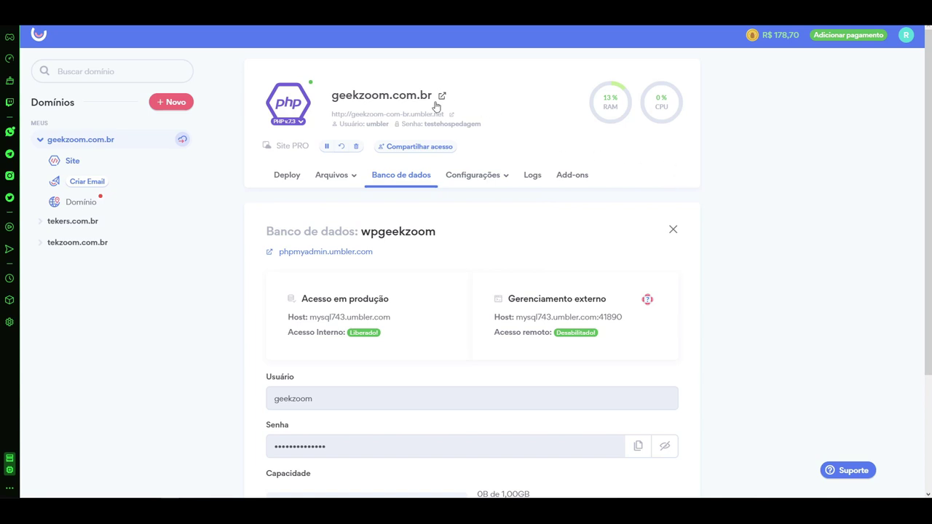
{"action": "left_click", "coordinate": [301, 124]}
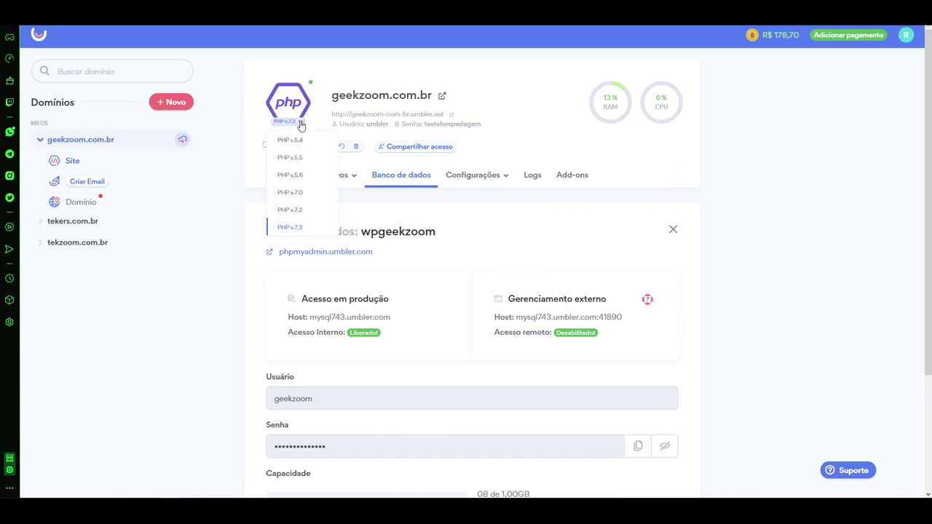
{"action": "left_click", "coordinate": [587, 161]}
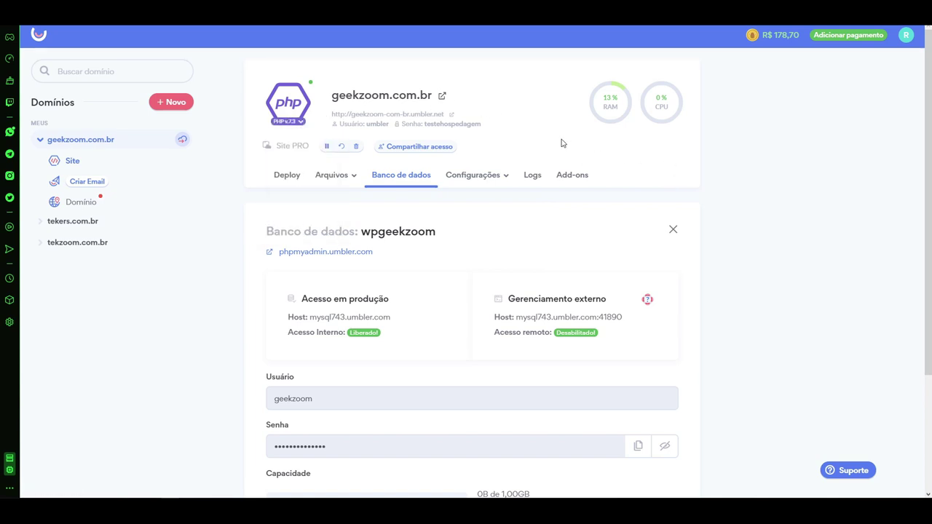
{"action": "left_click", "coordinate": [413, 148]}
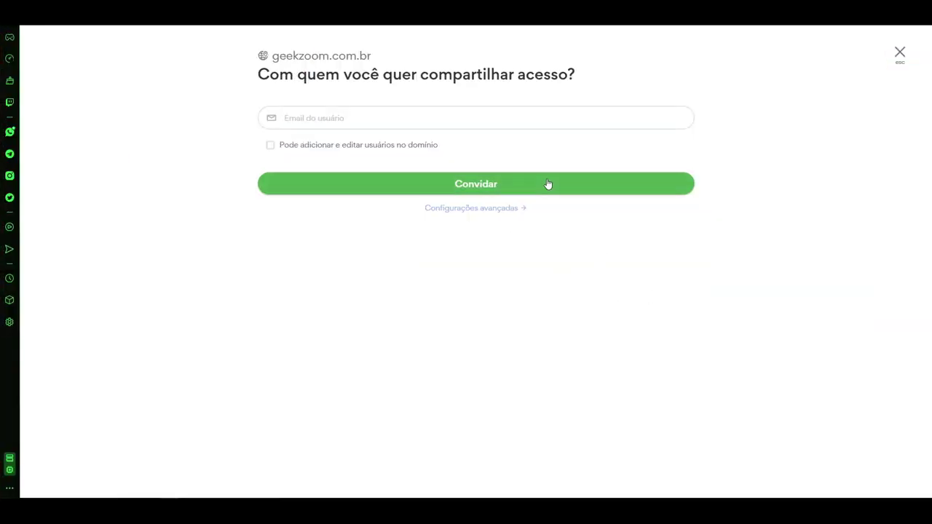
{"action": "left_click", "coordinate": [899, 53]}
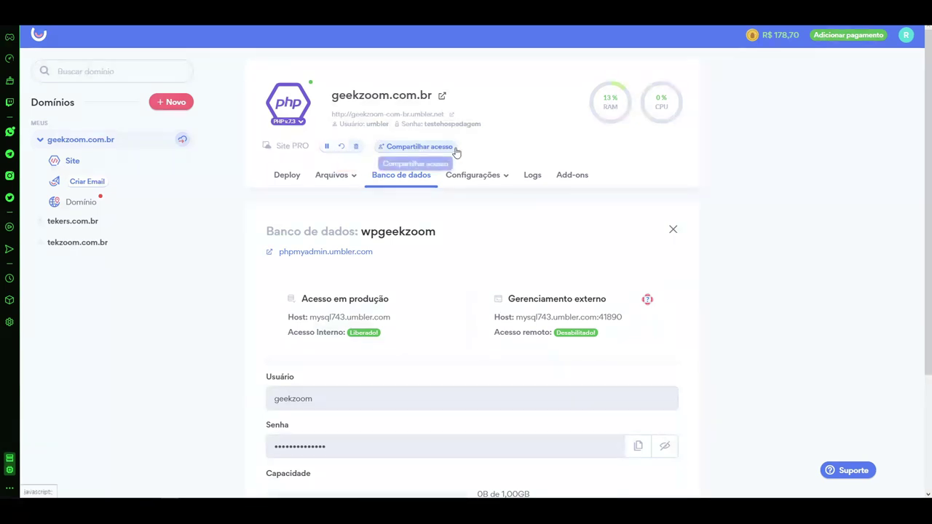
{"action": "left_click", "coordinate": [532, 178]}
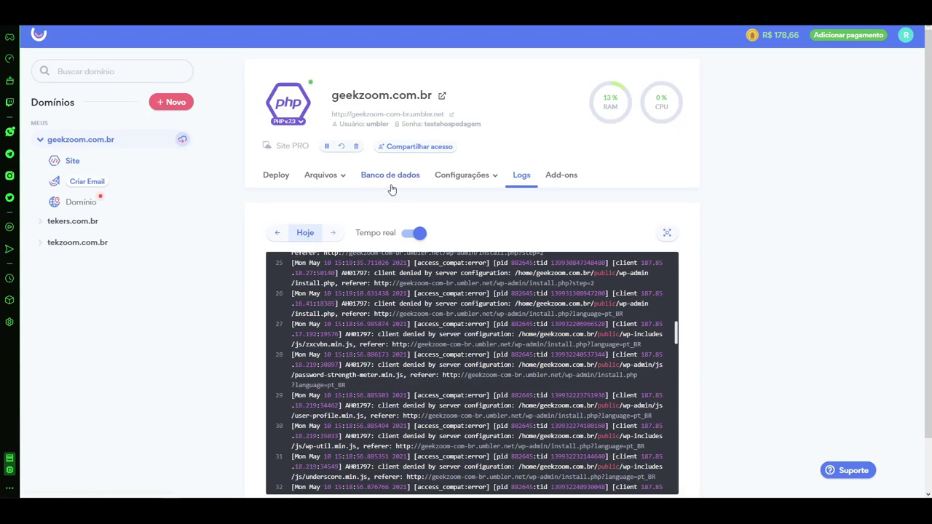
{"action": "mouse_move", "coordinate": [434, 184]}
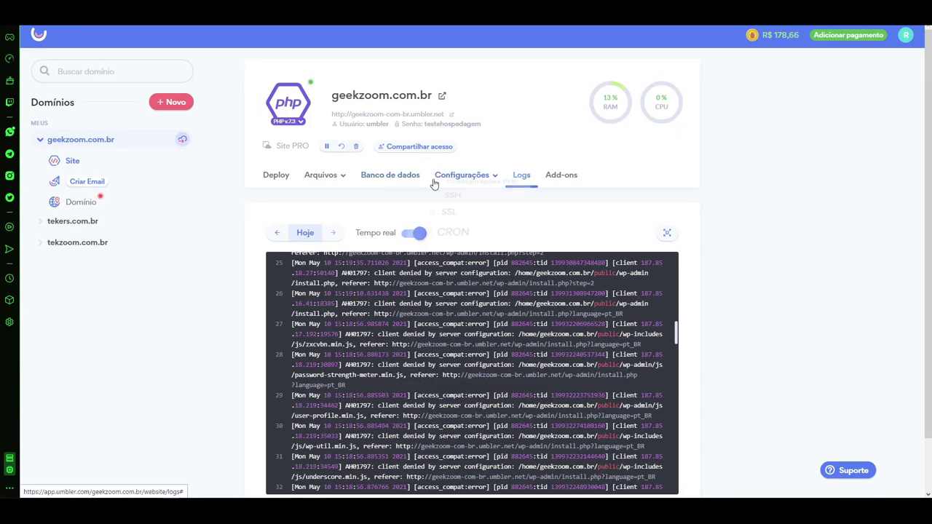
{"action": "left_click", "coordinate": [252, 185]}
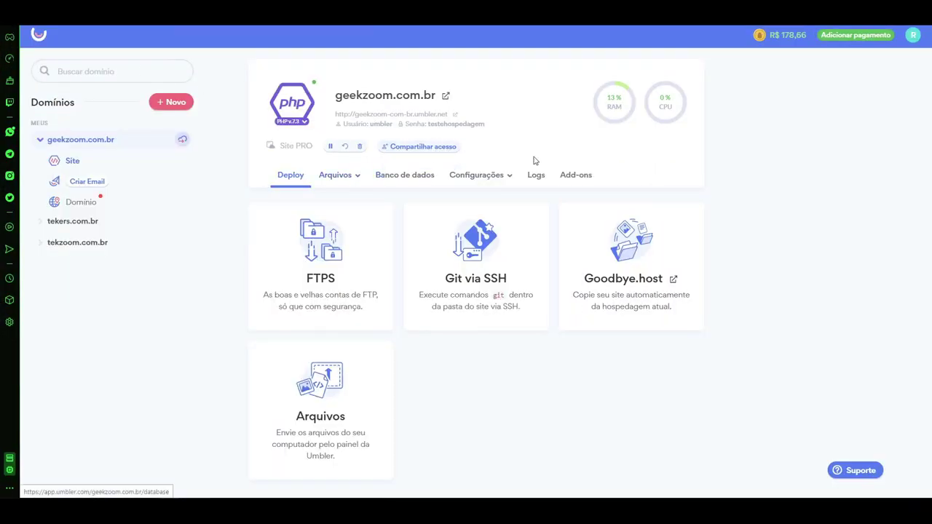
Open the PHP configuration of geekzoom.com.br and review its environment settings and error_reporting options
{"action": "left_click", "coordinate": [507, 177]}
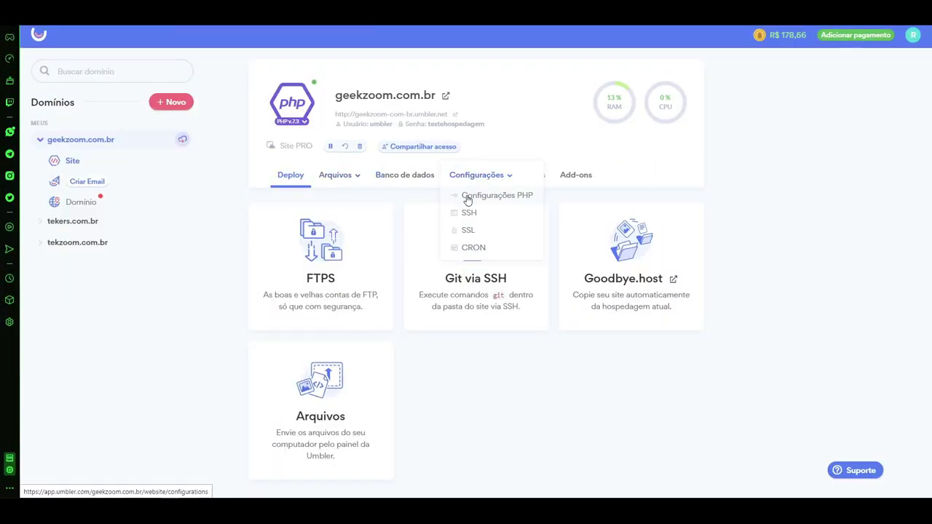
{"action": "left_click", "coordinate": [508, 198]}
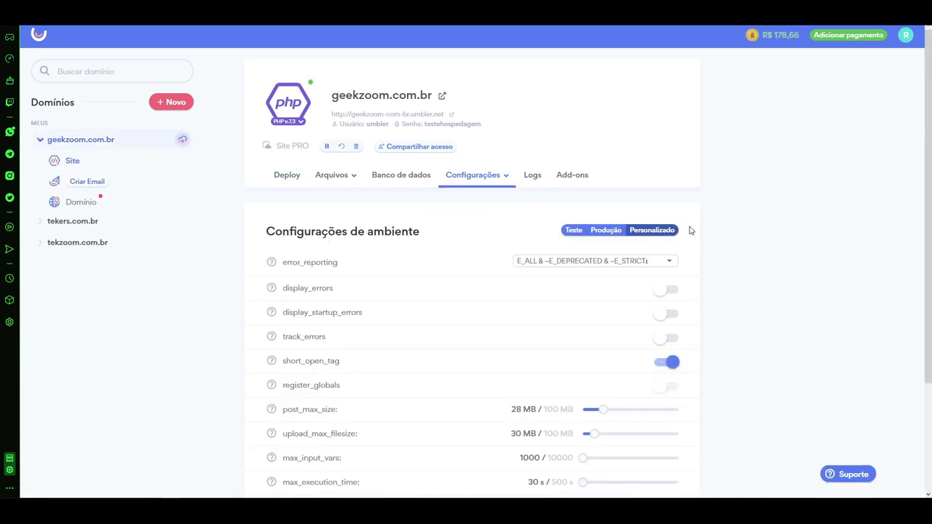
{"action": "scroll", "coordinate": [433, 264], "scroll_direction": "down", "scroll_amount": 1}
{"action": "scroll", "coordinate": [432, 266], "scroll_direction": "down", "scroll_amount": 2}
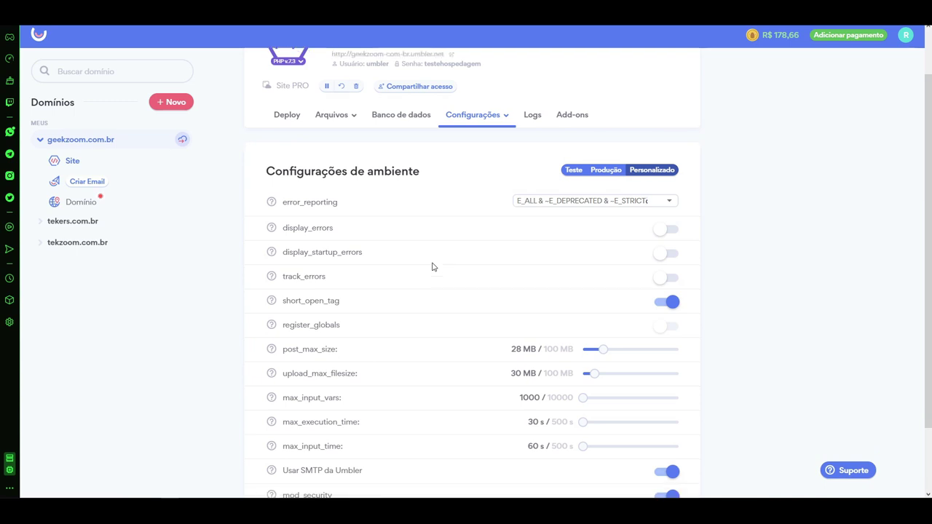
{"action": "scroll", "coordinate": [433, 265], "scroll_direction": "up", "scroll_amount": 2}
{"action": "left_click", "coordinate": [542, 215]}
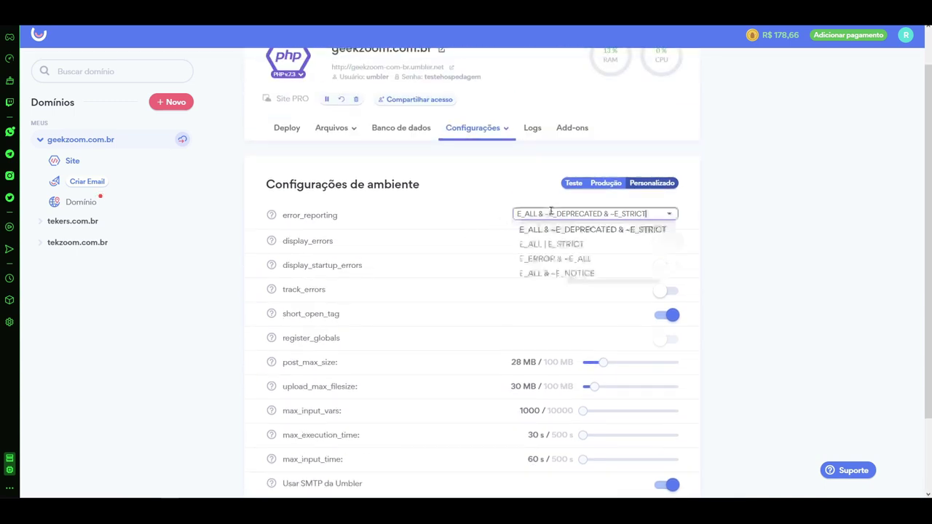
{"action": "left_click", "coordinate": [547, 162]}
Compare the Teste and Produção presets of the PHP environment and apply Produção
{"action": "left_click", "coordinate": [574, 182]}
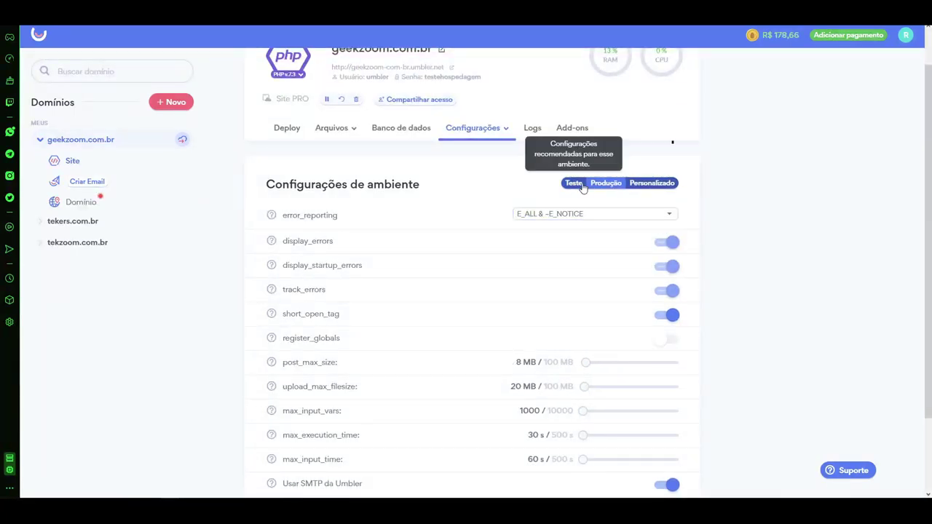
{"action": "left_click", "coordinate": [606, 182]}
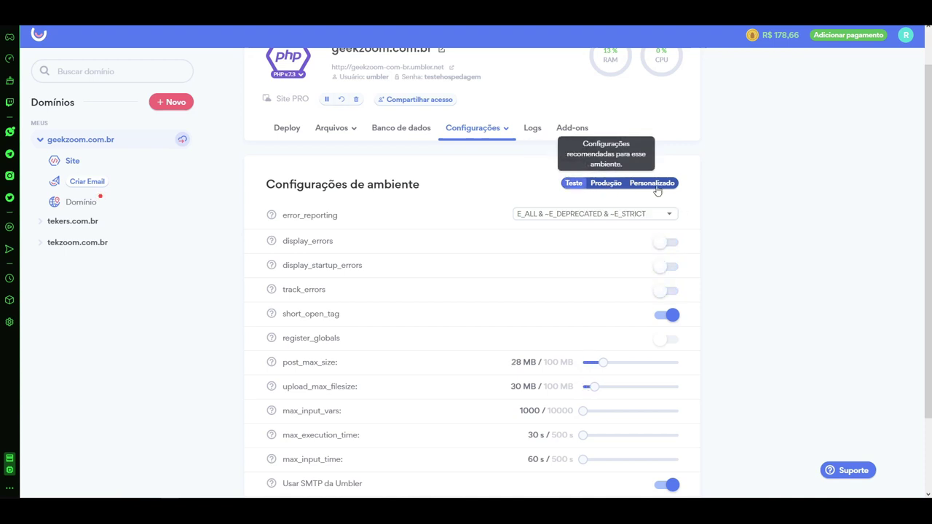
{"action": "left_click", "coordinate": [583, 187]}
{"action": "left_click", "coordinate": [602, 189]}
Set post_max_size to 68 MB, upload_max_filesize to 45 MB and max_execution_time to 80 s, and save the PHP configuration
{"action": "scroll", "coordinate": [733, 260], "scroll_direction": "down", "scroll_amount": 2}
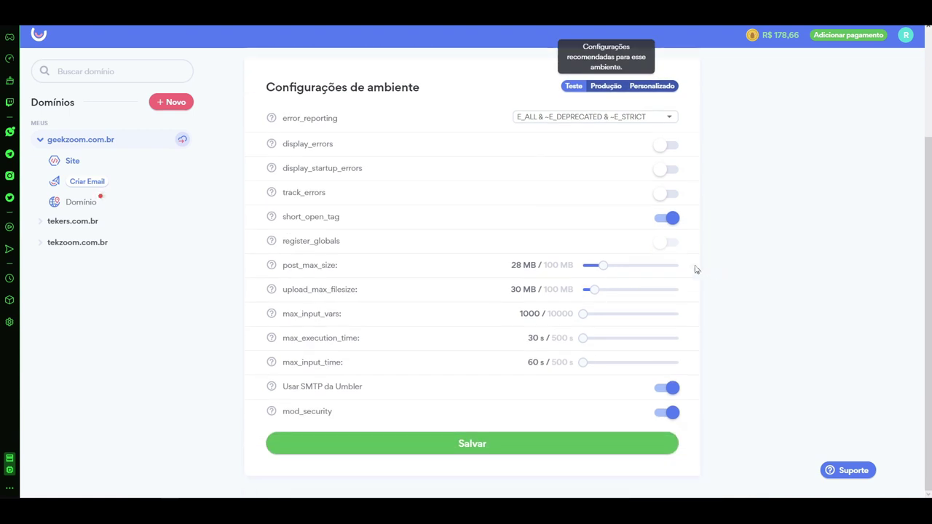
{"action": "left_click_drag", "start_coordinate": [602, 270], "coordinate": [637, 270]}
{"action": "left_click_drag", "start_coordinate": [638, 271], "coordinate": [642, 271]}
{"action": "left_click_drag", "start_coordinate": [596, 290], "coordinate": [615, 291]}
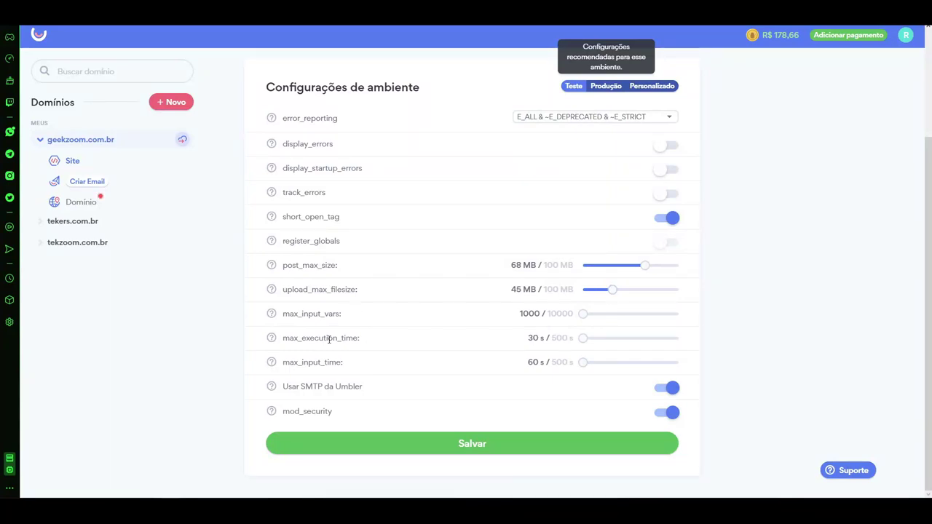
{"action": "left_click_drag", "start_coordinate": [583, 337], "coordinate": [594, 338]}
{"action": "left_click", "coordinate": [483, 451]}
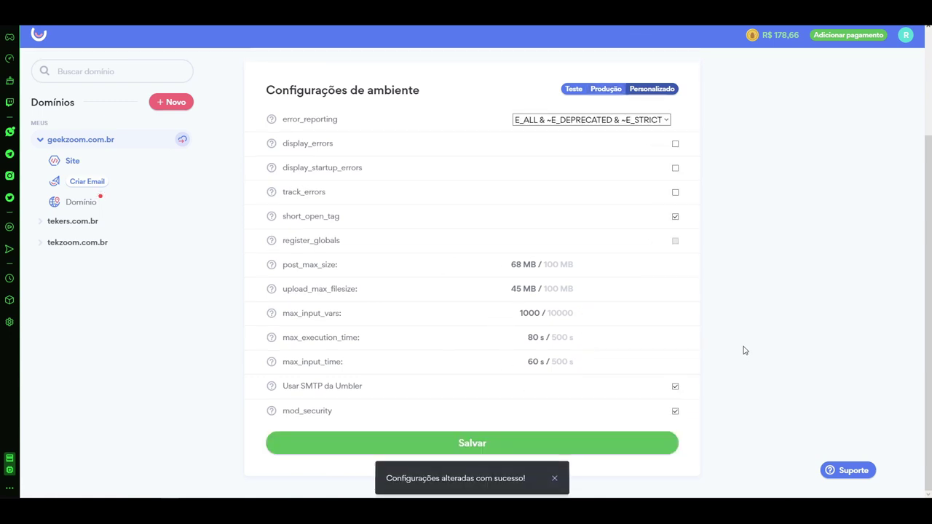